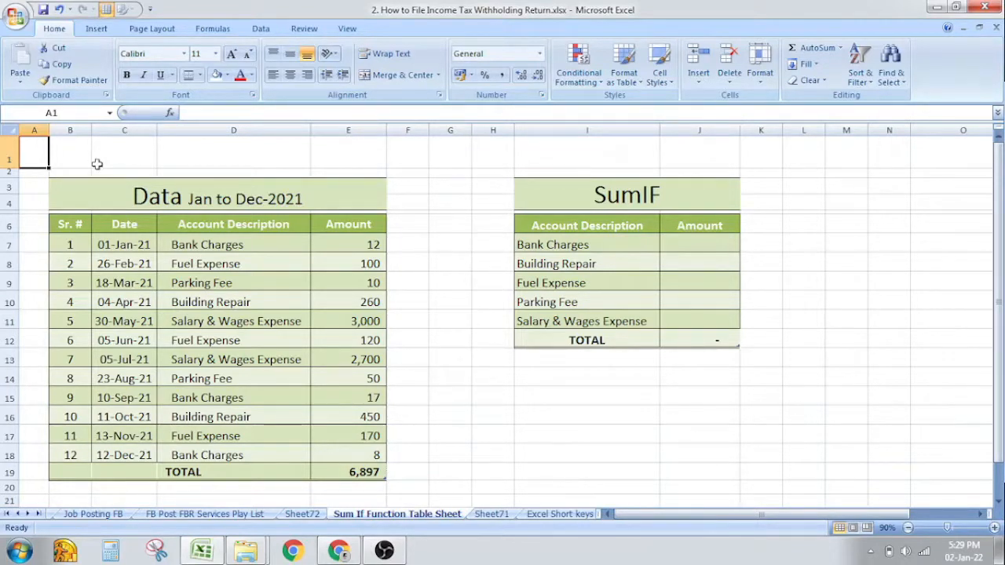
- Review the Data table's title and its Sr. #, Date, Account Description and Amount columns
click(71, 159)
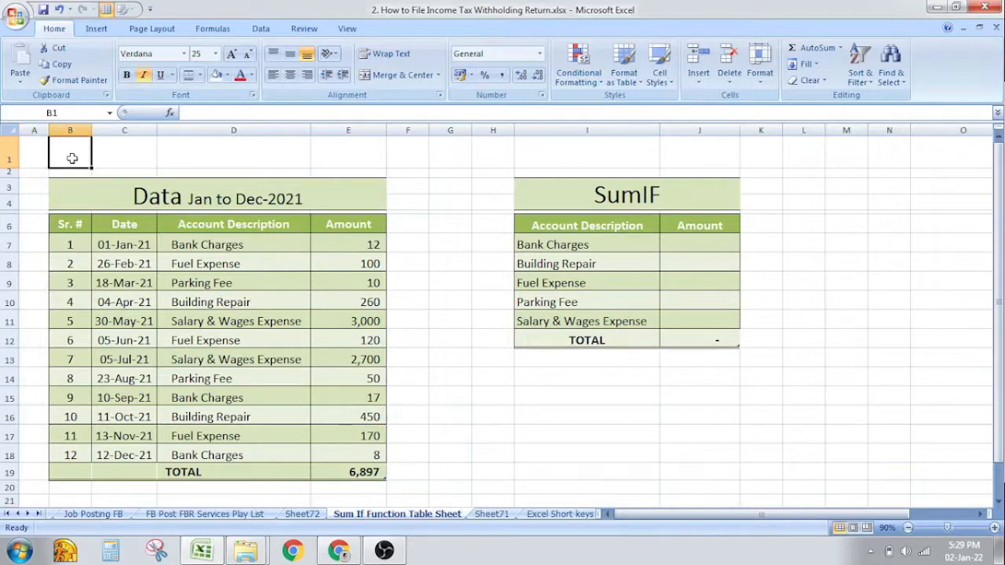
key(Left)
drag(41, 172, 468, 482)
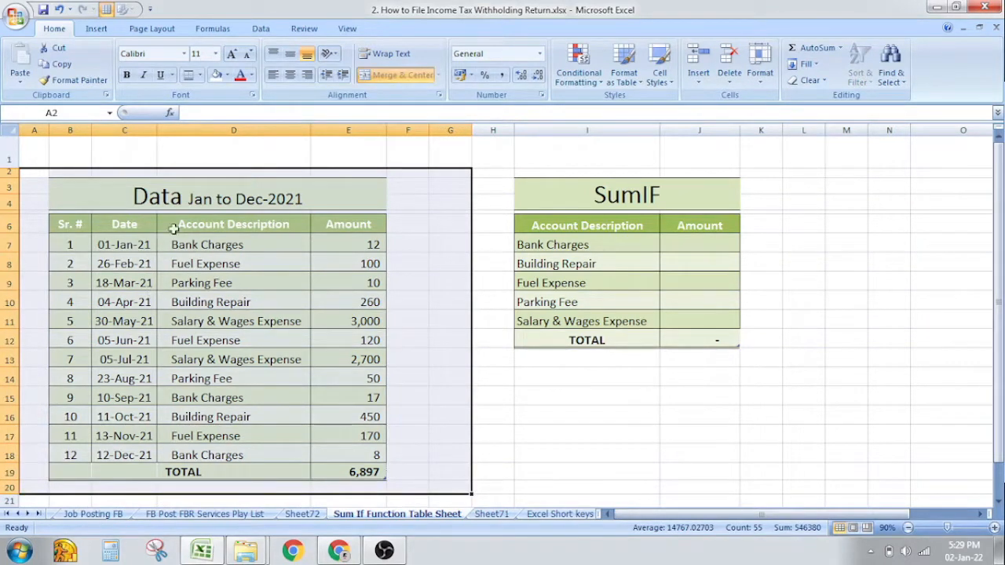
click(311, 199)
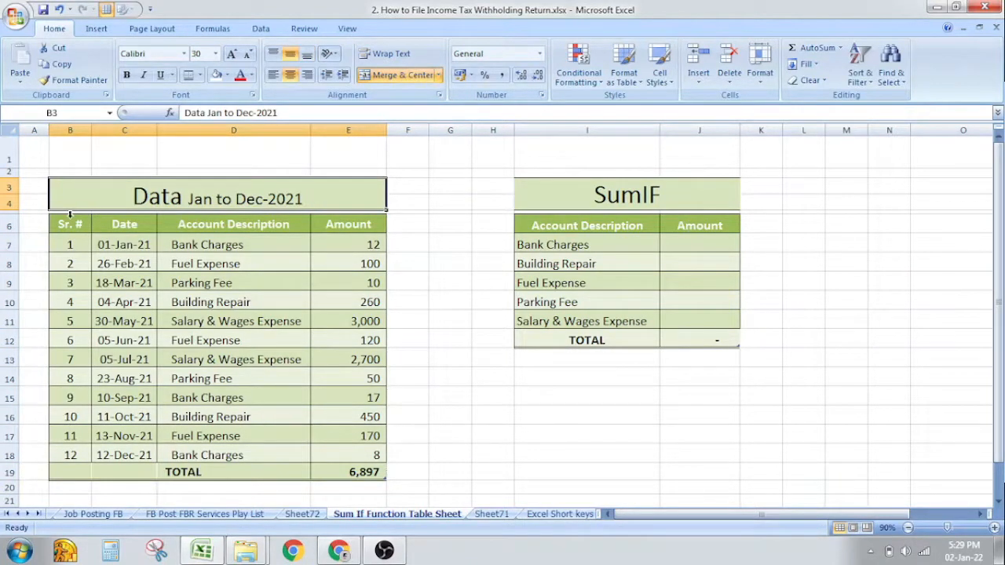
drag(70, 225, 65, 453)
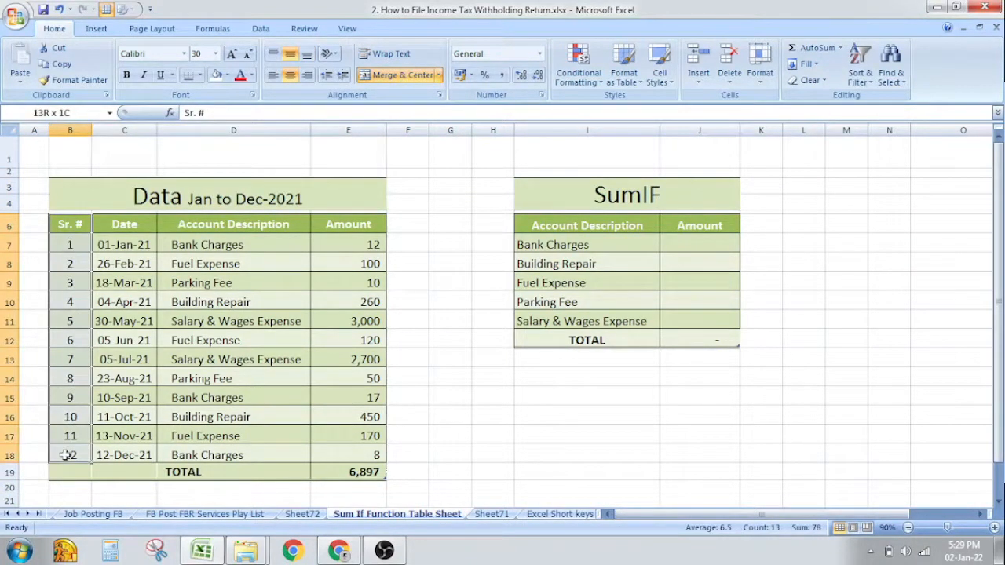
drag(124, 223, 124, 455)
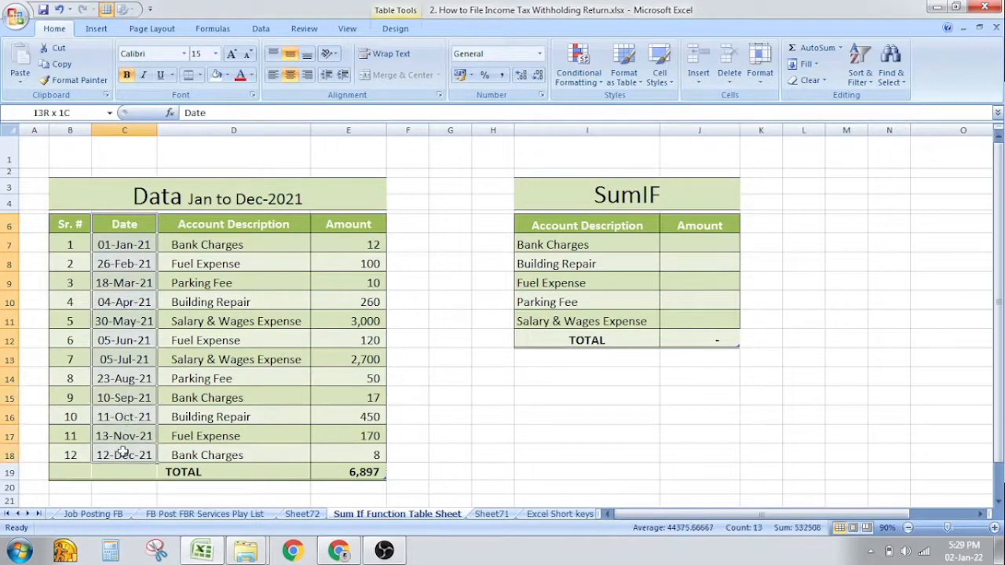
drag(256, 229, 250, 437)
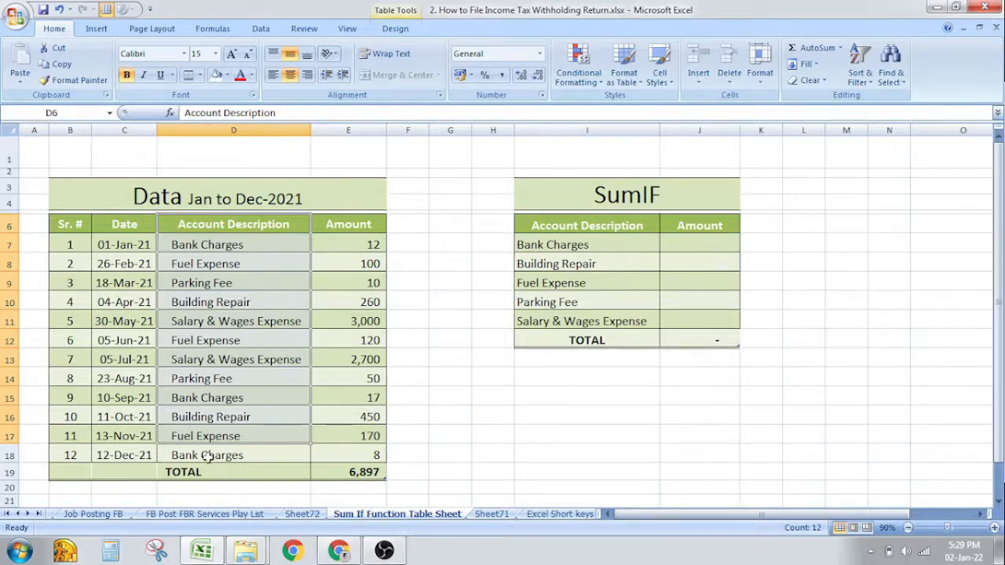
drag(351, 239, 347, 455)
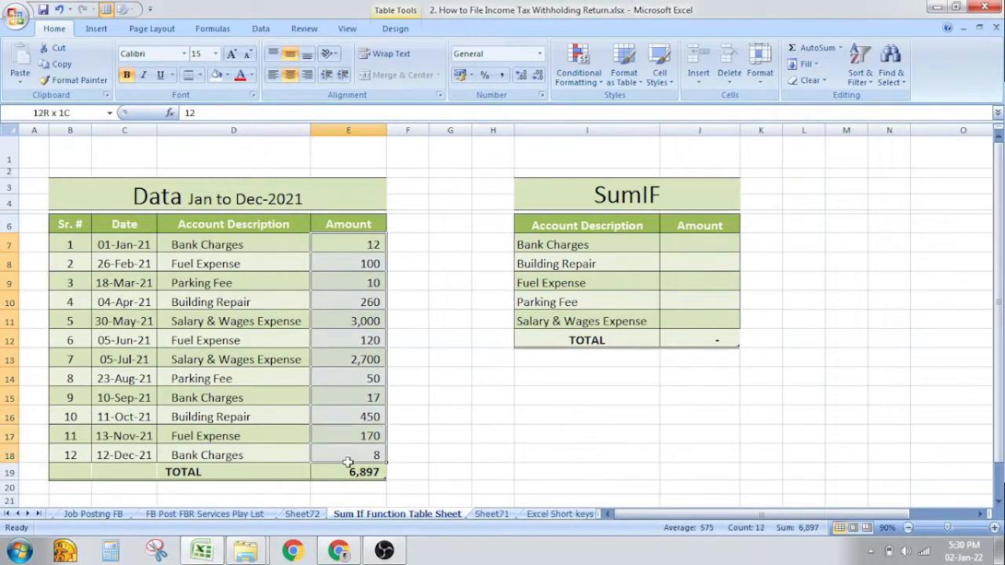
click(431, 279)
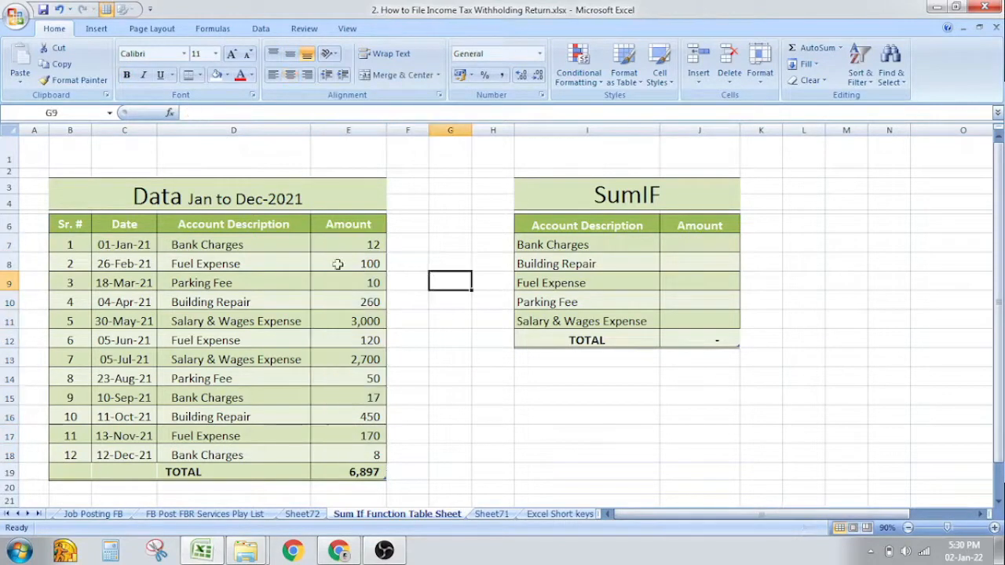
- Examine the repeated Bank Charges and Fuel Expense entries in the Data table's Account Description column
click(262, 248)
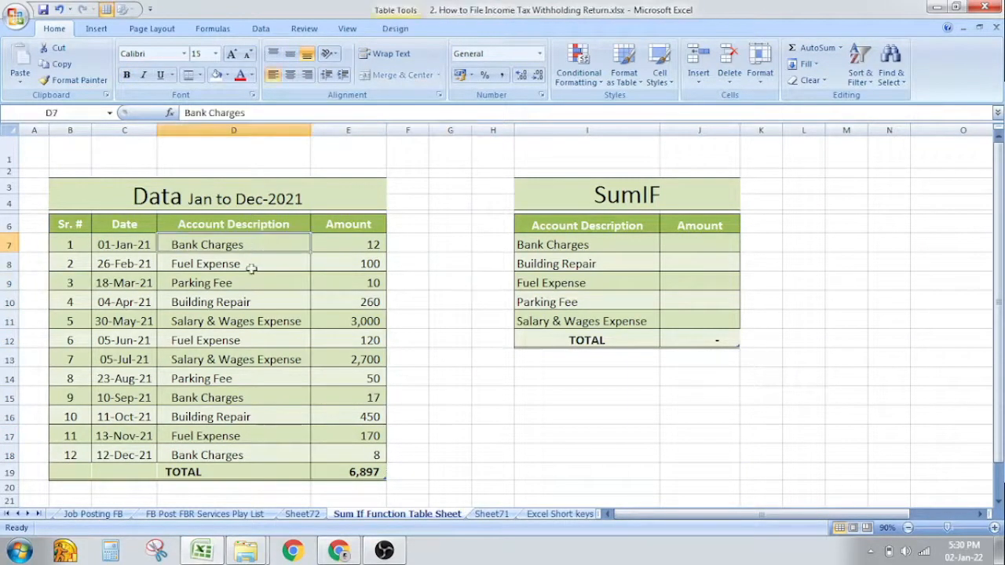
click(205, 398)
click(210, 453)
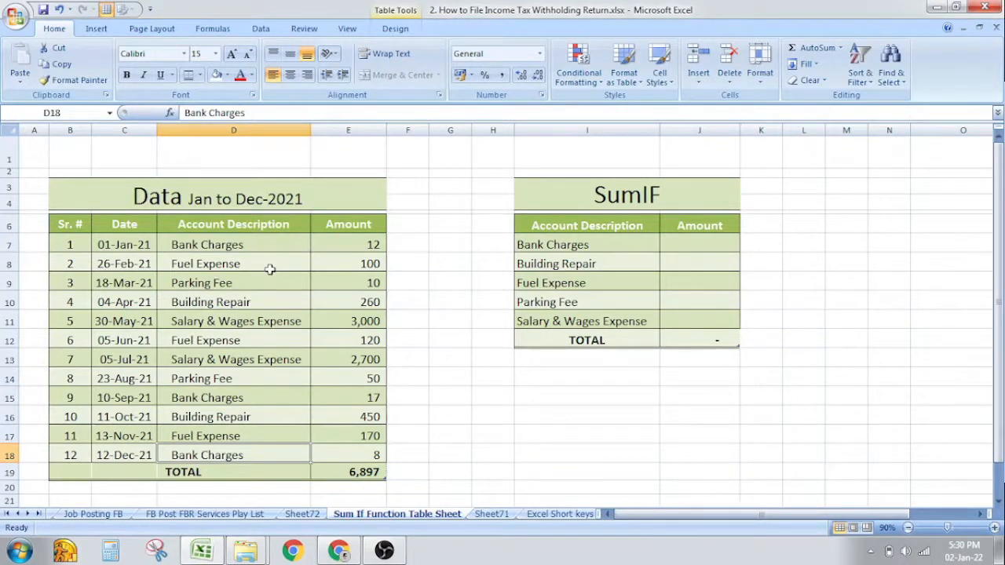
click(212, 267)
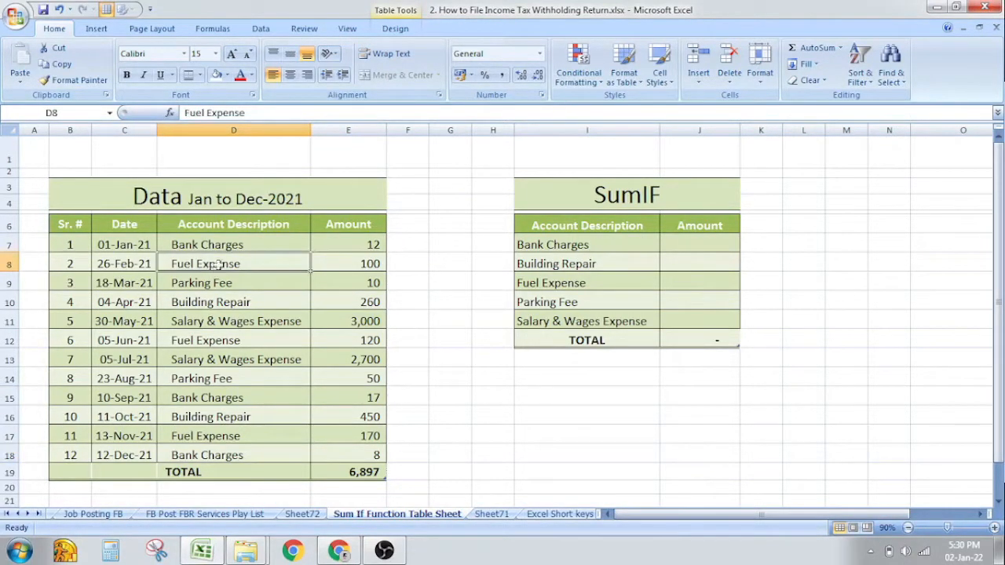
click(210, 344)
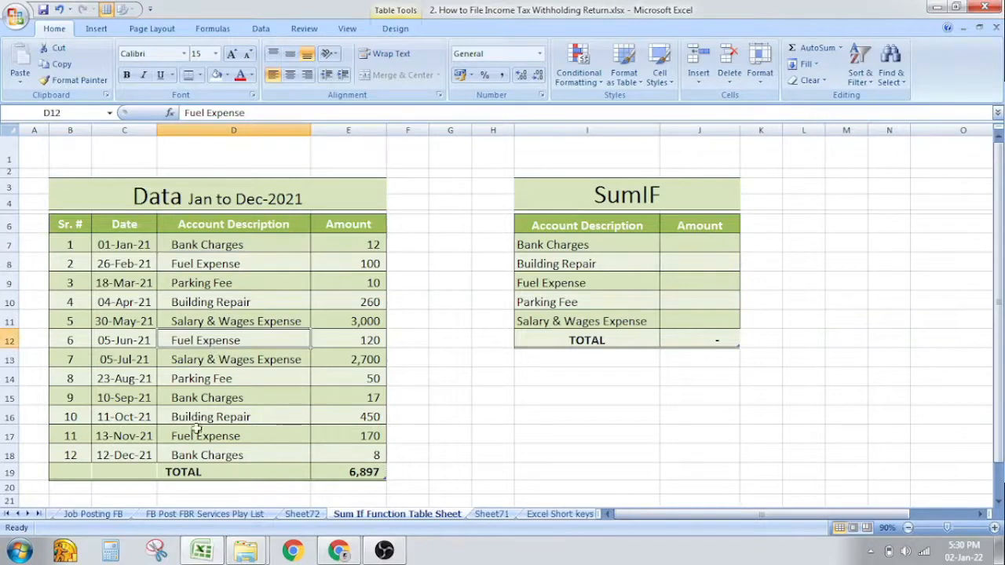
click(196, 435)
- Examine the SumIF summary table and its list of account descriptions from Bank Charges to Salary & Wages Expense
drag(802, 266, 791, 359)
click(498, 184)
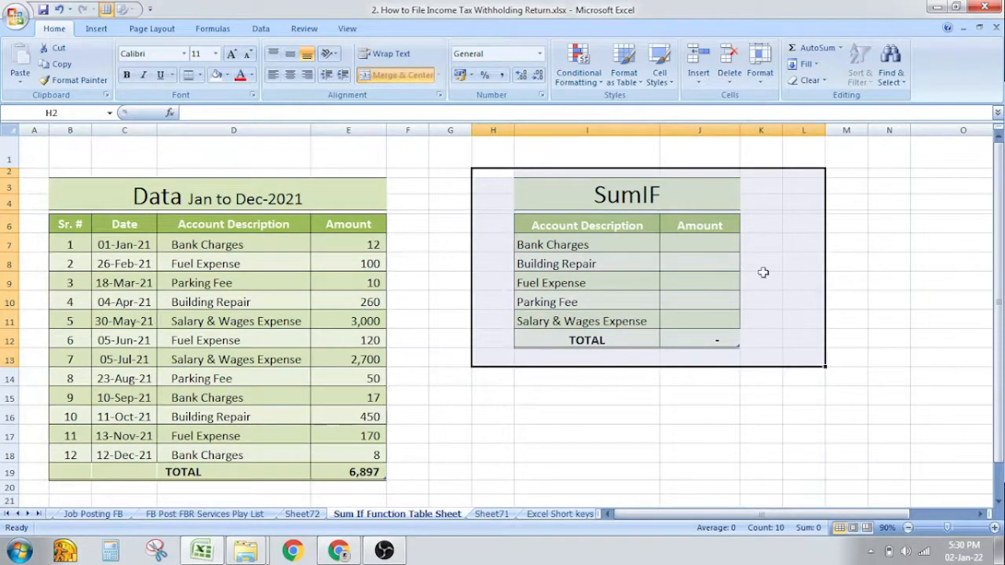
click(635, 222)
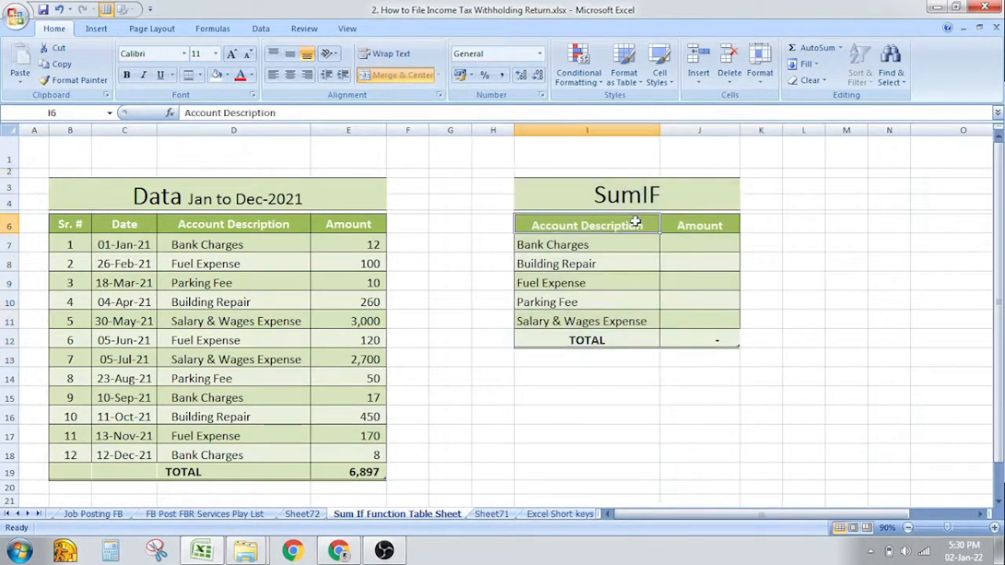
click(614, 245)
drag(614, 244, 652, 321)
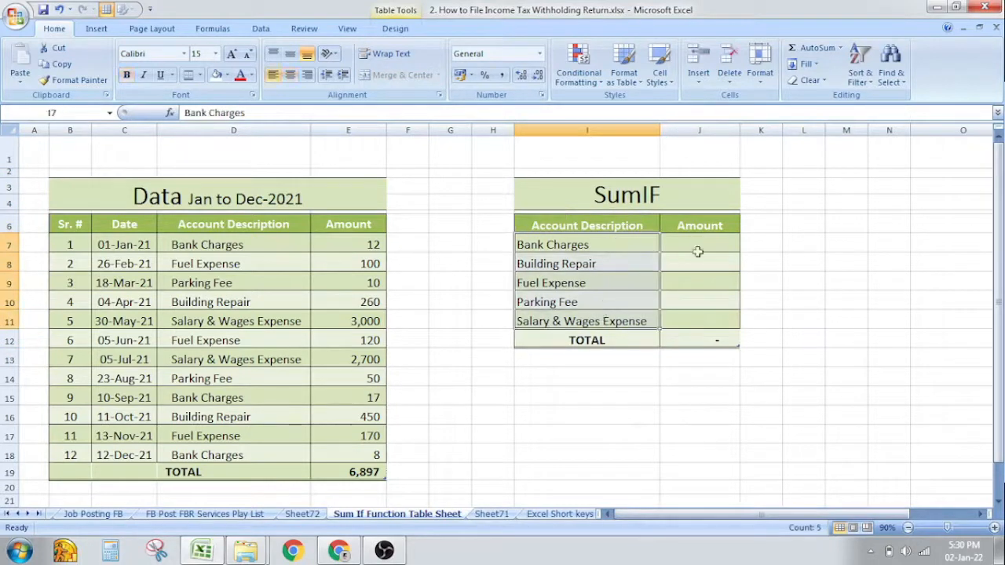
- Begin a SUMIF formula in the Bank Charges amount cell J7, using D6:E18 of the Data table as the range
click(703, 245)
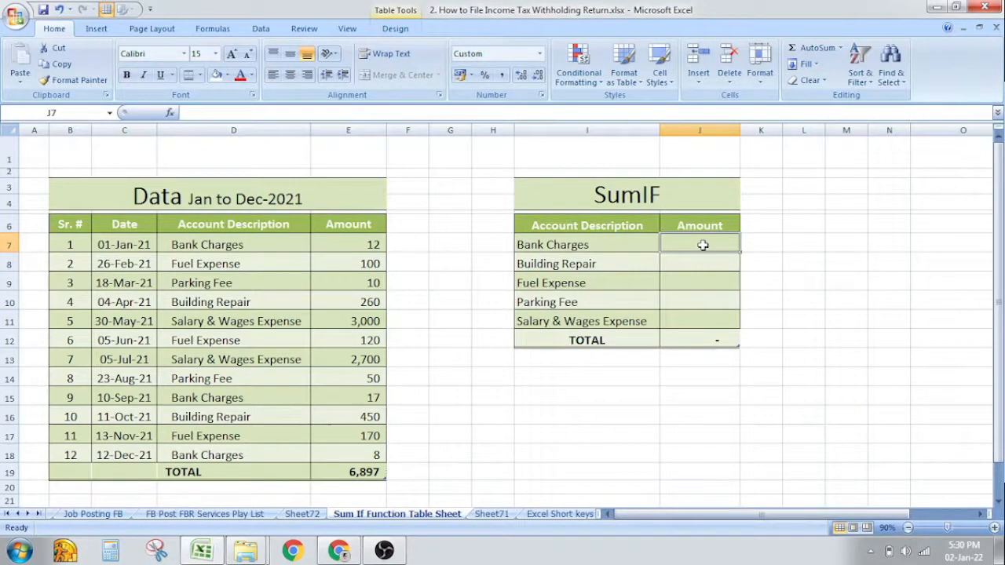
text(=)
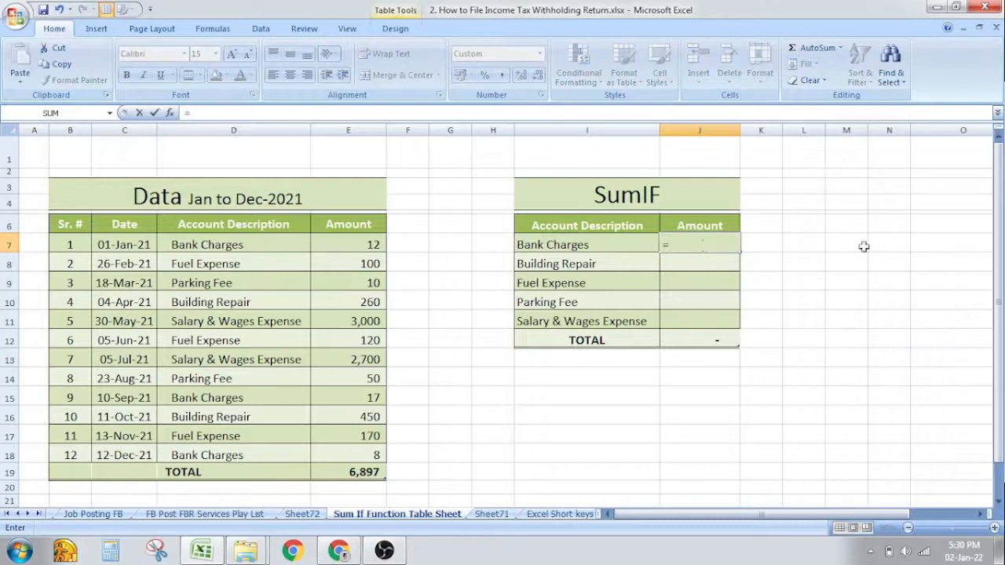
text(sum)
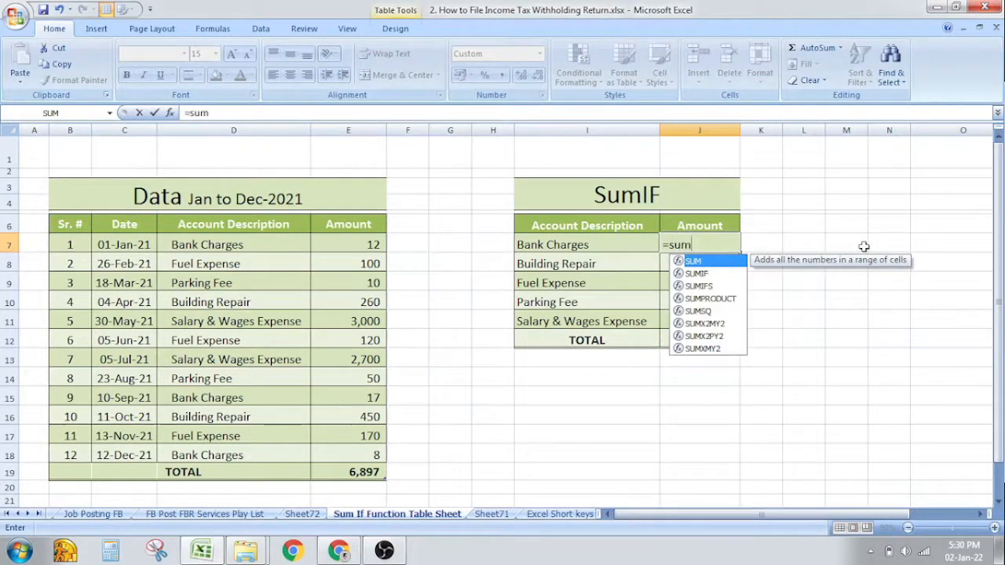
text(if)
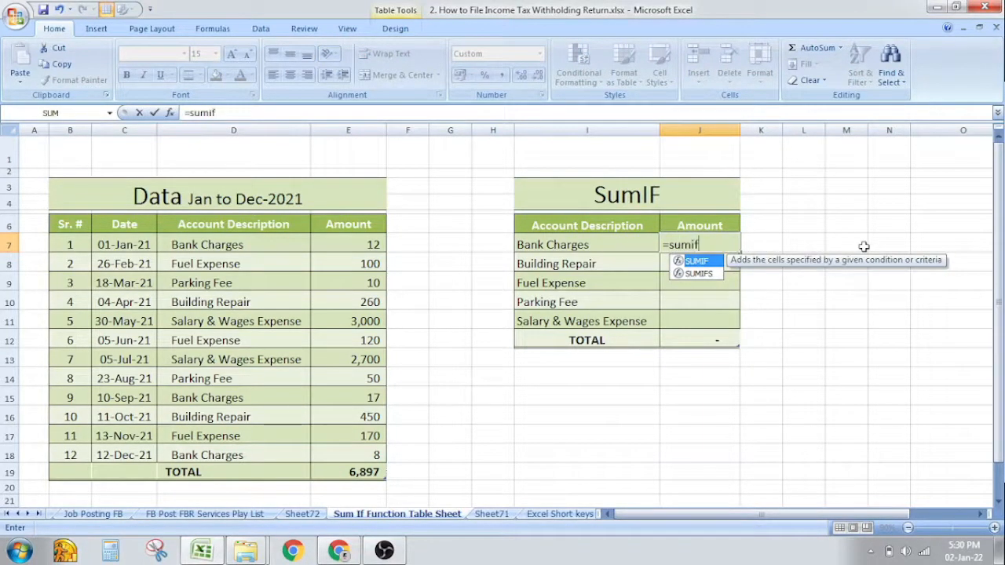
double_click(703, 263)
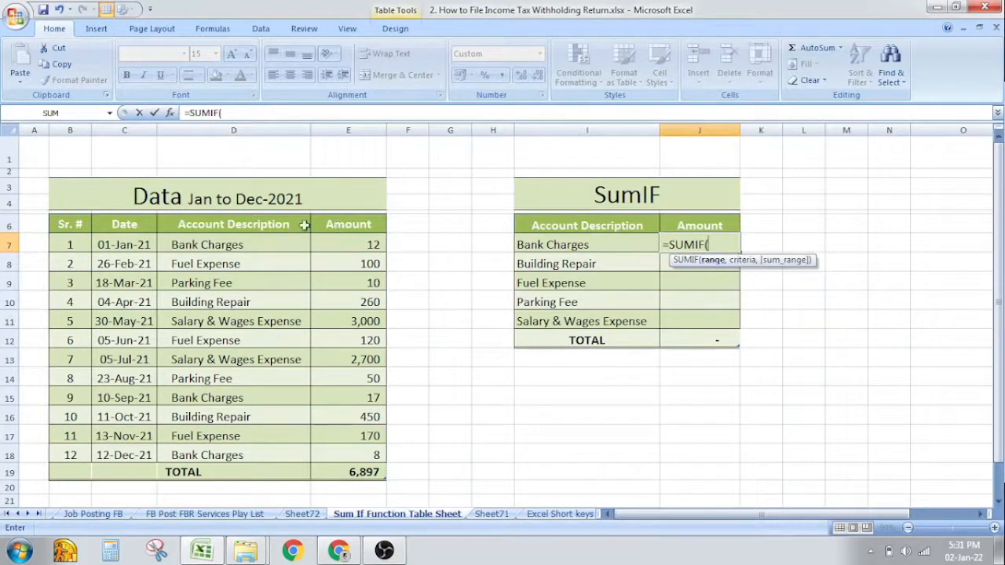
click(204, 225)
drag(205, 225, 364, 453)
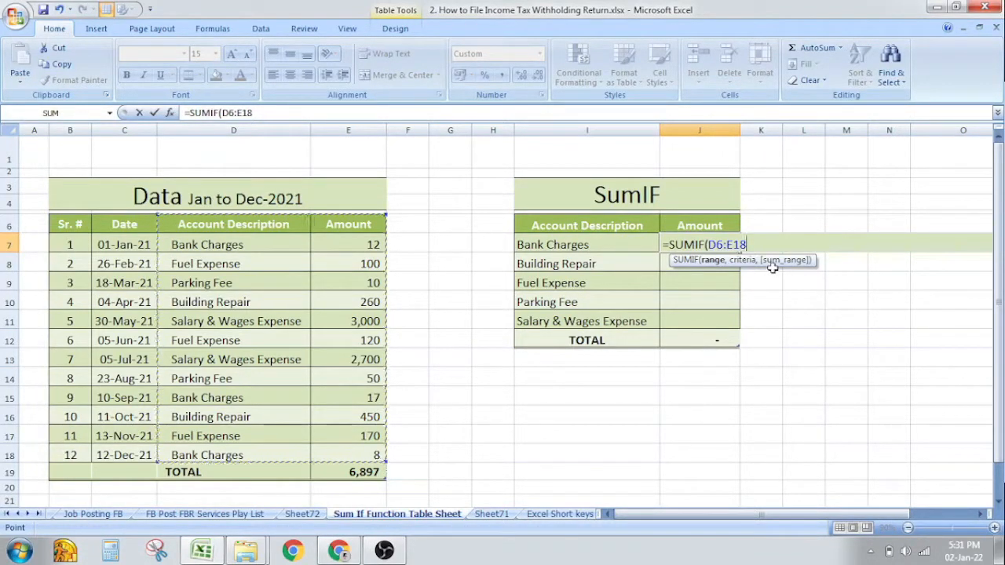
- Complete the SUMIF formula with the summary table's Bank Charges cell as the criteria and E6:E18 as the sum range
text(,)
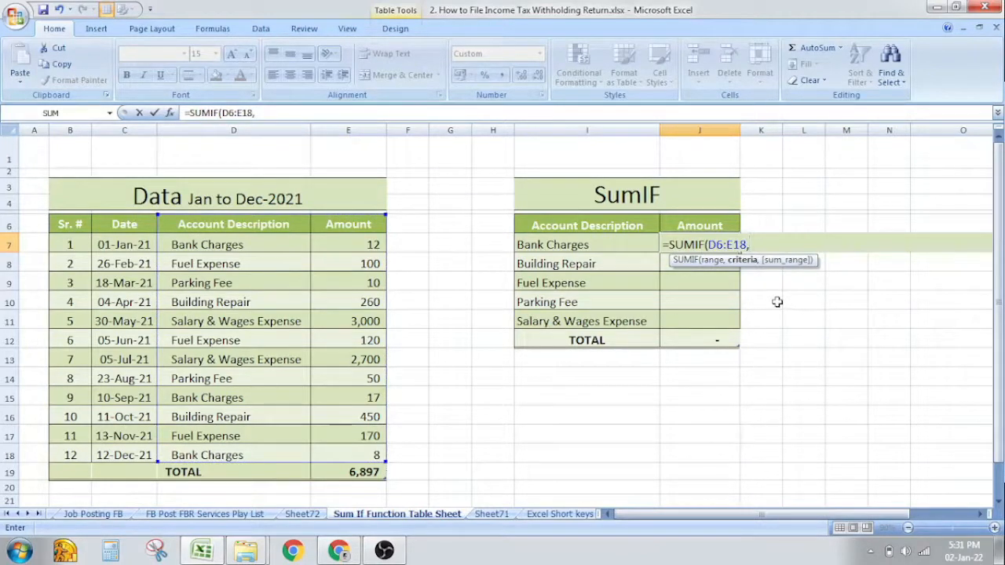
click(602, 246)
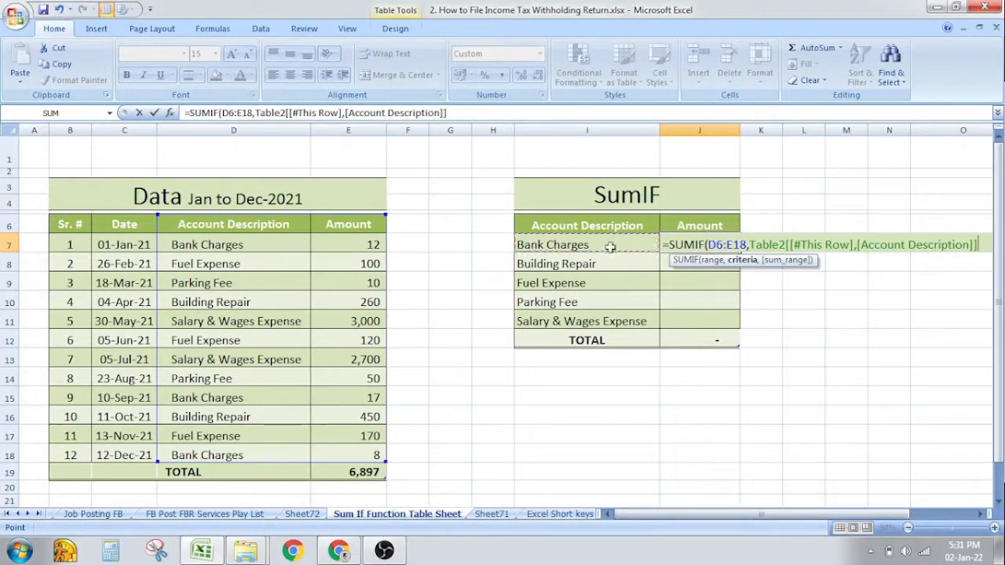
text(,)
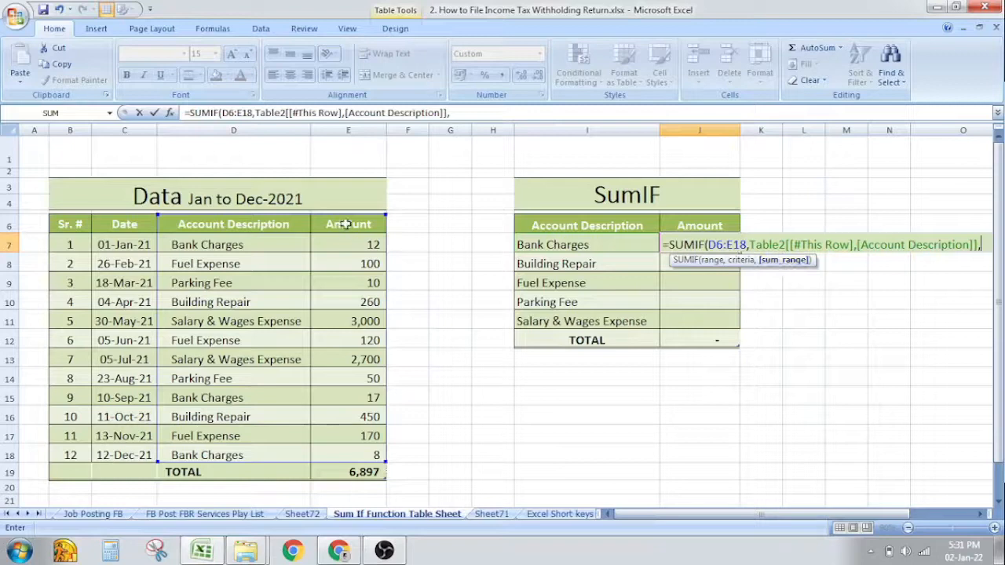
drag(347, 223, 355, 458)
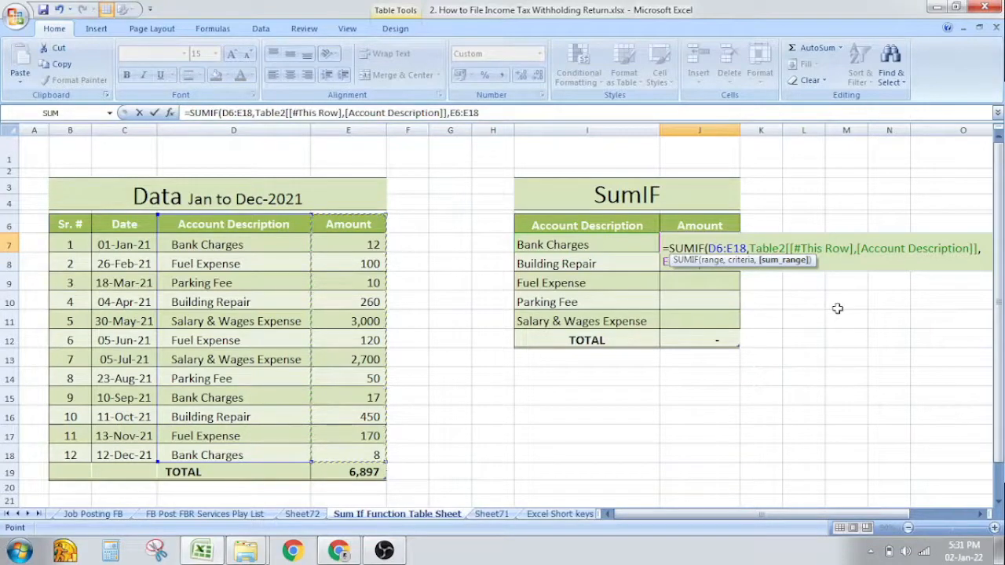
key(Return)
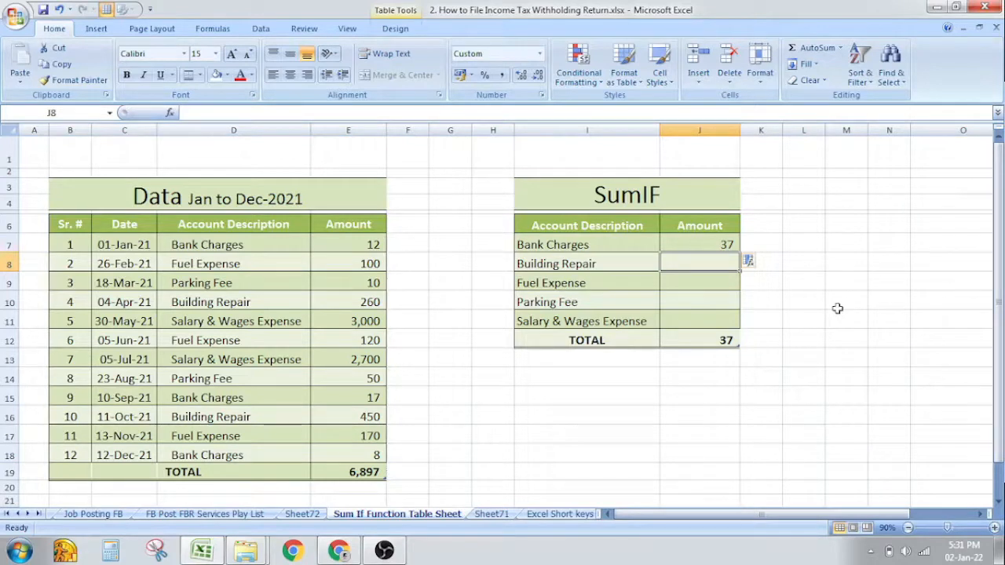
- Copy the Bank Charges SUMIF formula down to the Building Repair, Fuel Expense, Parking Fee and Salary & Wages Expense amounts
key(ctrl+d)
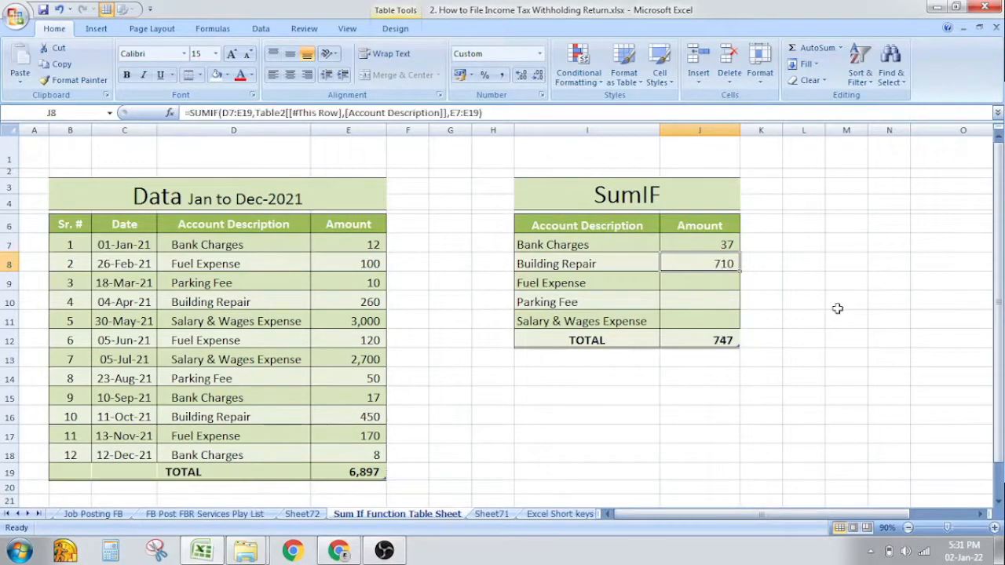
key(Up)
key(ctrl+c)
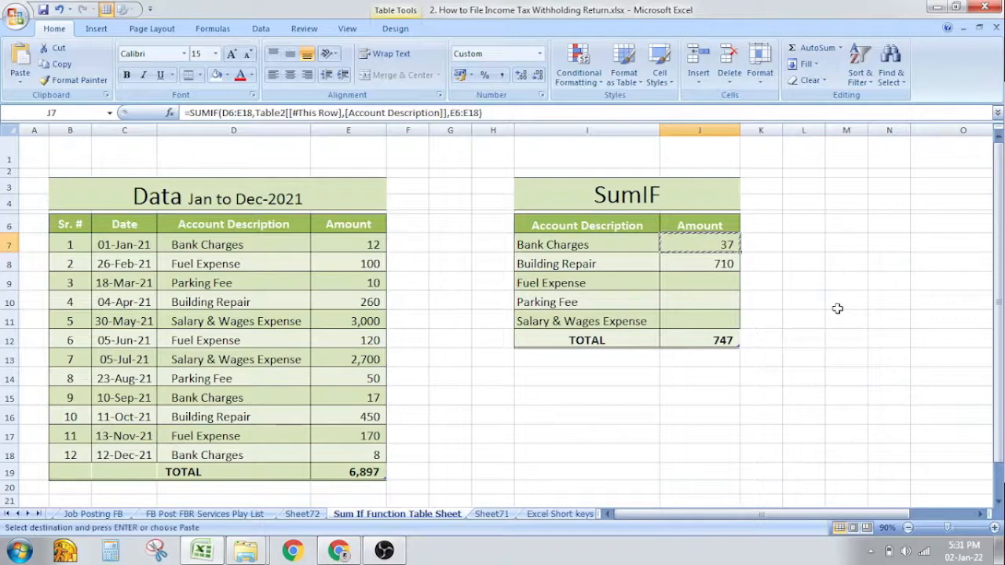
key(Down)
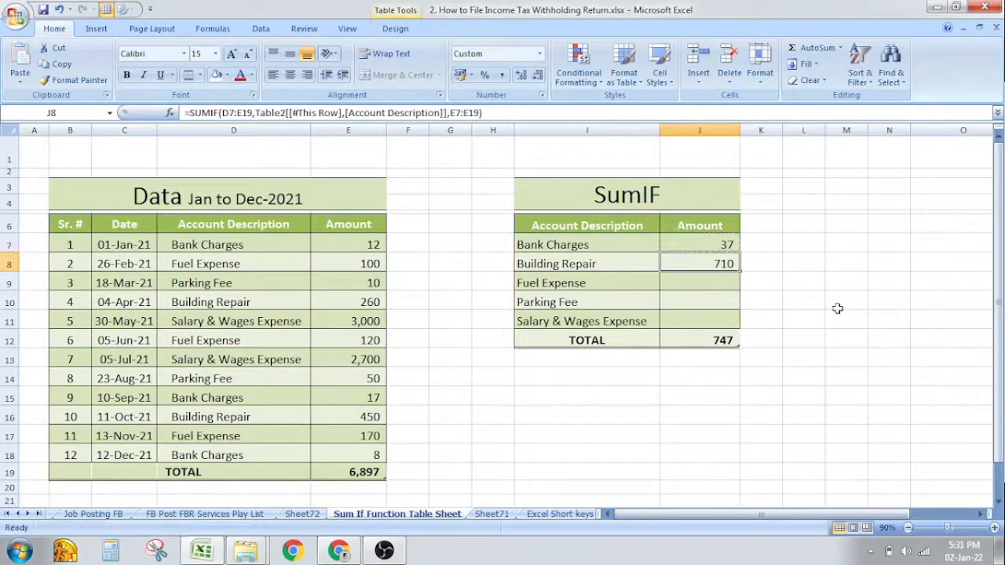
key(ctrl+c)
key(Down)
key(ctrl+v)
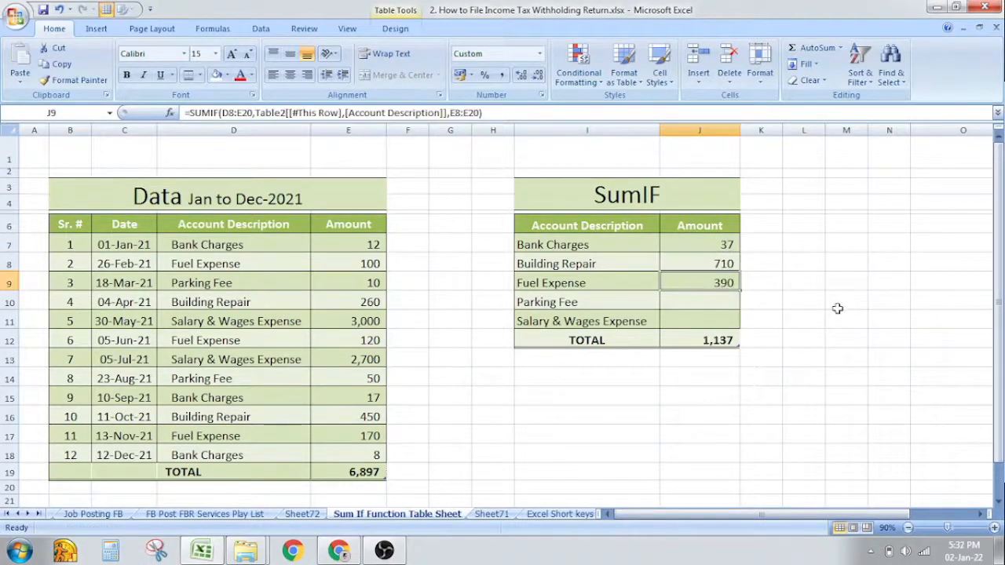
key(Down)
key(Return)
key(ctrl+c)
key(Down)
key(Return)
- Inspect the cell ranges referenced by the Building Repair and Fuel Expense SUMIF formulas
key(Up)
key(Up)
key(Up)
key(F2)
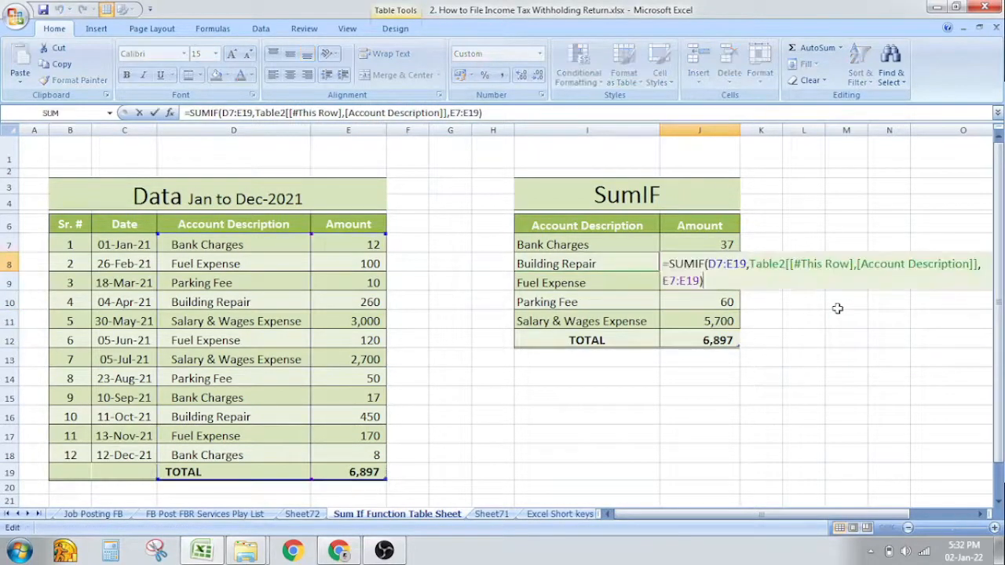
key(Return)
key(F2)
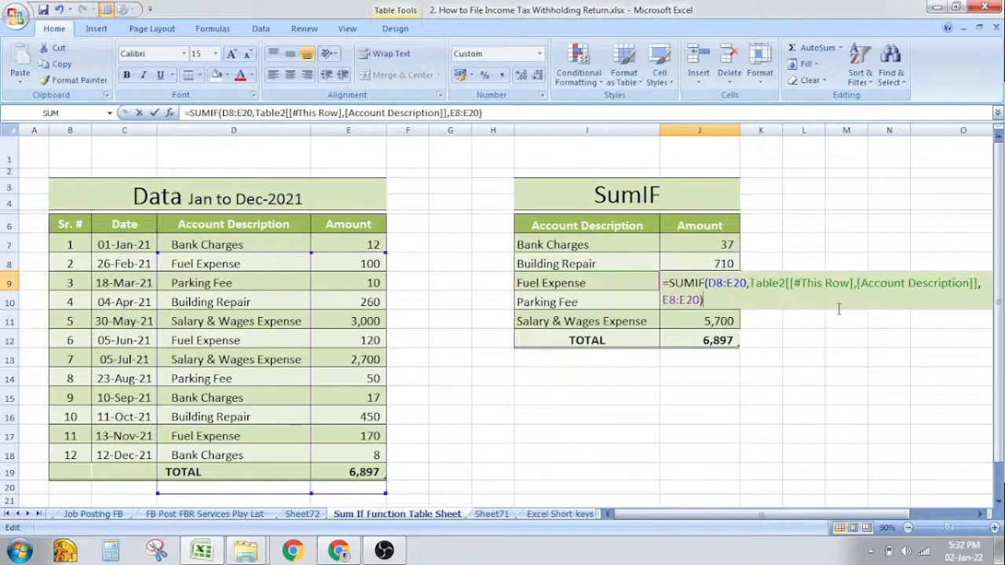
key(Return)
- Compare the ranges referenced by the Bank Charges SUMIF formula with those in the Building Repair formula
key(Up)
key(Up)
key(Up)
key(Up)
key(Down)
key(F2)
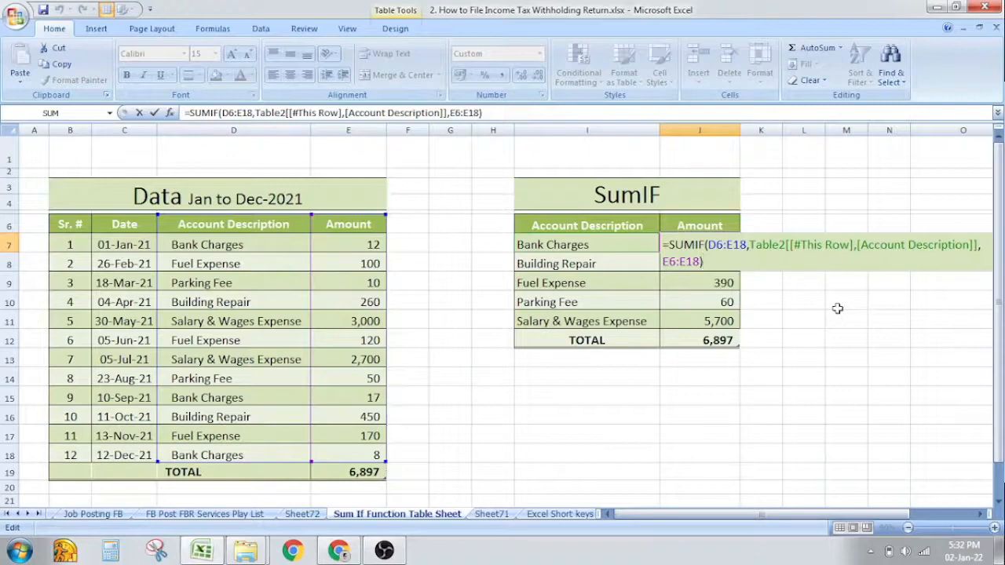
key(Return)
key(F2)
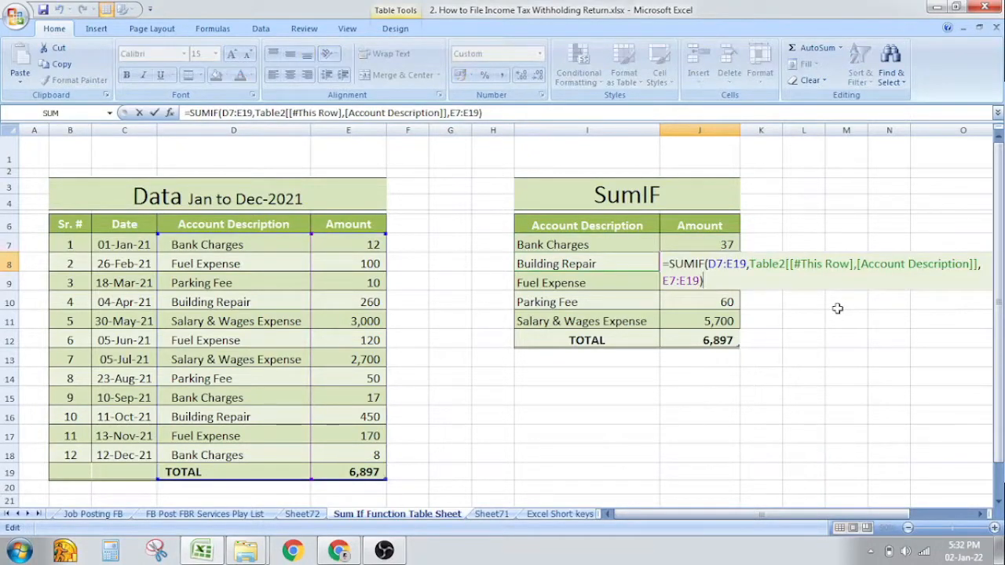
key(ctrl+Return)
key(Up)
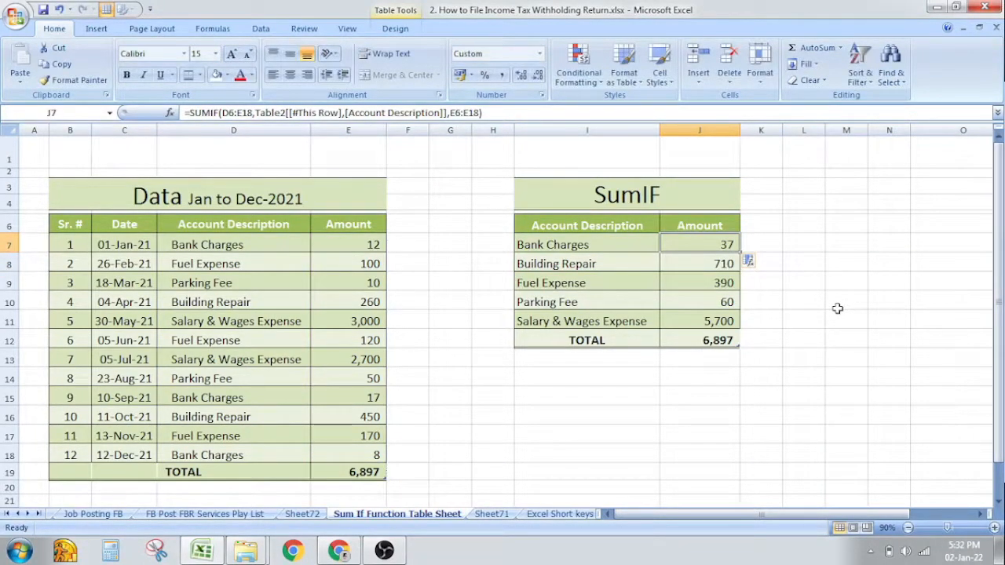
- Make the criteria range in the Bank Charges SUMIF formula absolute as $D$6:$E$18
key(F2)
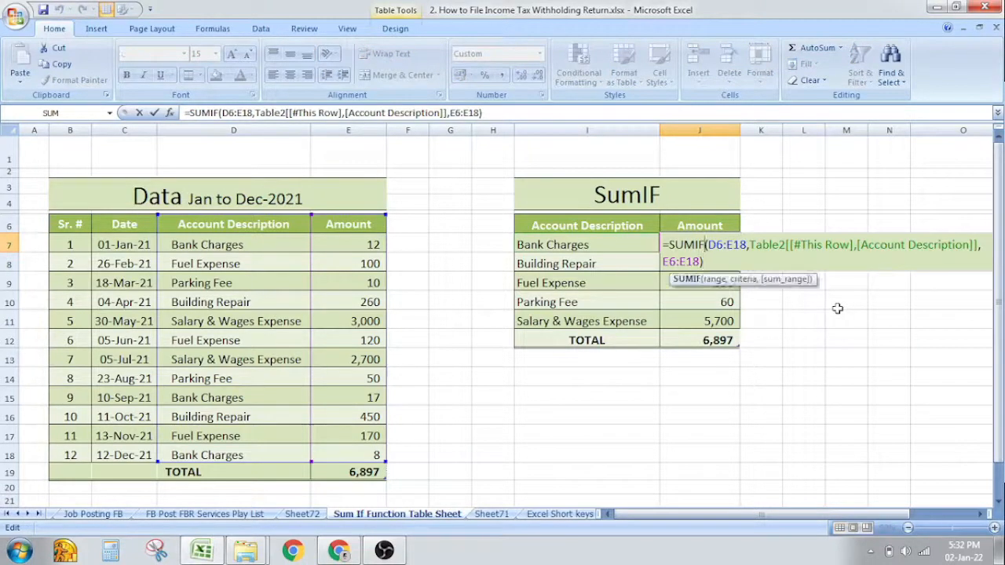
key(Right)
key(Right)
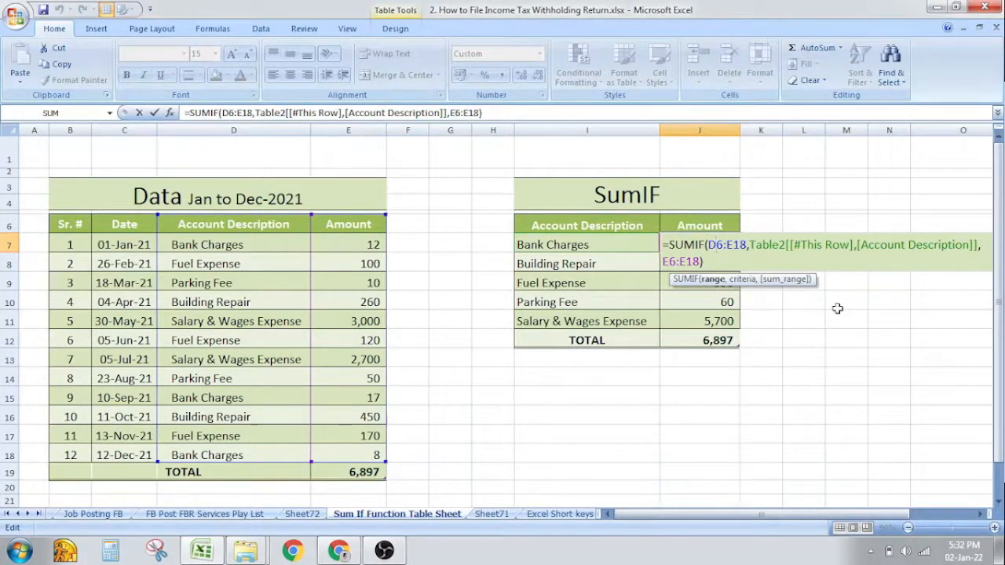
text($)
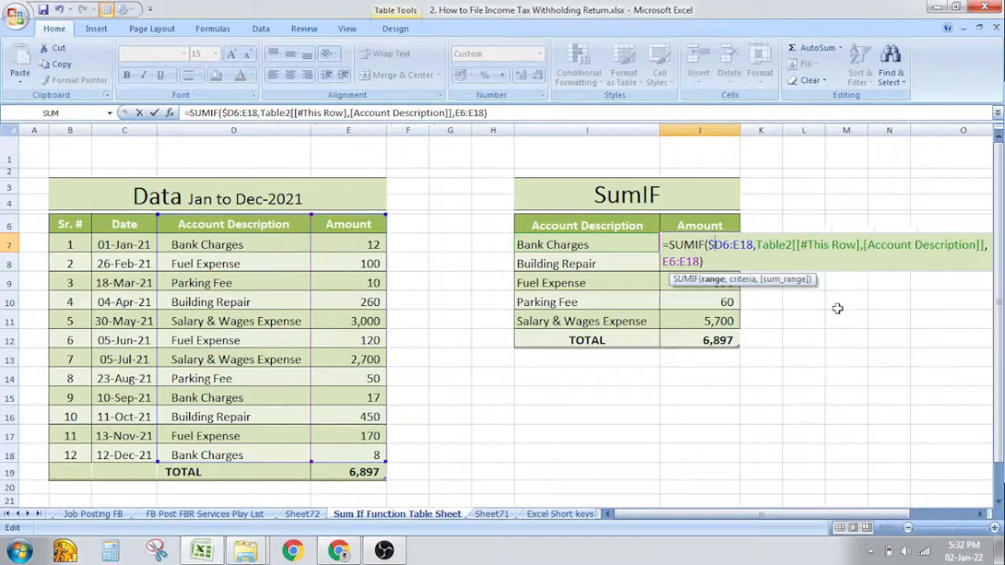
key(Right)
text($)
key(Right)
key(Right)
text($D$)
key(Right)
key(Right)
key(Right)
key(Right)
key(Right)
key(Right)
key(Right)
key(Right)
key(Right)
key(Right)
key(Right)
key(Right)
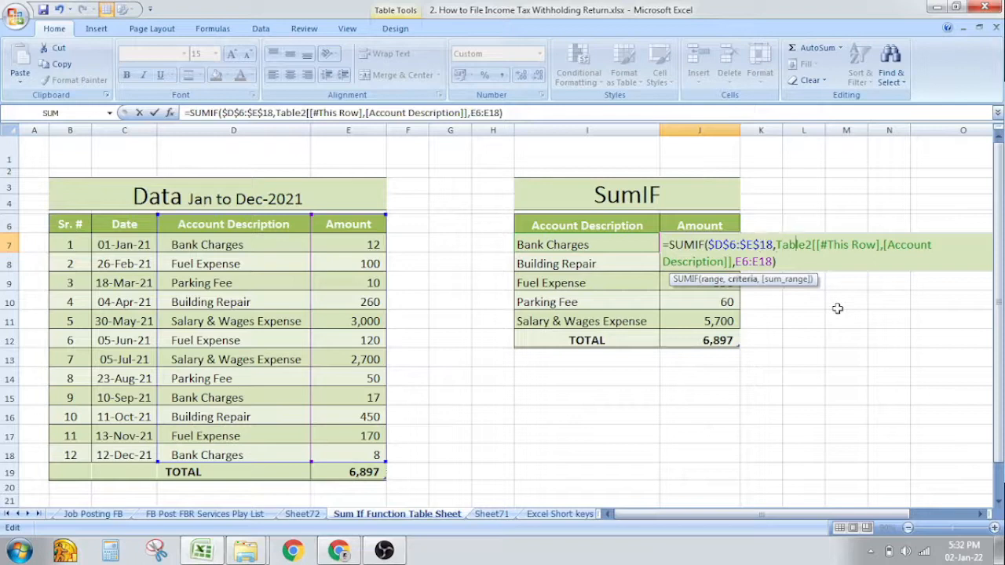
- Make the sum range of the Bank Charges SUMIF formula absolute as $E$6:$E$18 and enter the formula
key(Right)
key(Right)
key(Right)
key(Right)
key(Right)
key(Right)
key(Right)
key(Right)
key(Right)
key(Right)
key(Right)
key(Right)
key(Right)
key(Right)
key(Right)
key(Right)
key(Right)
key(Right)
key(Right)
key(Right)
key(Right)
key(Right)
key(Right)
key(Right)
key(Right)
key(Right)
key(Right)
key(Right)
key(Right)
key(Right)
key(Right)
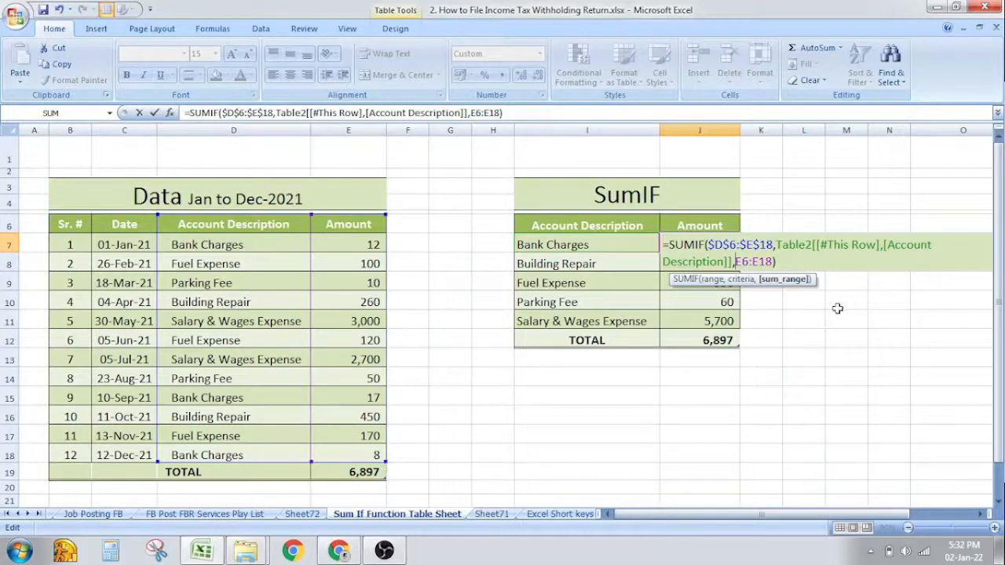
text($)
text($D$)
key(Right)
text($)
key(Return)
- Inspect the cell ranges referenced by the Salary & Wages Expense SUMIF formula in the summary table
key(Down)
key(Down)
key(Down)
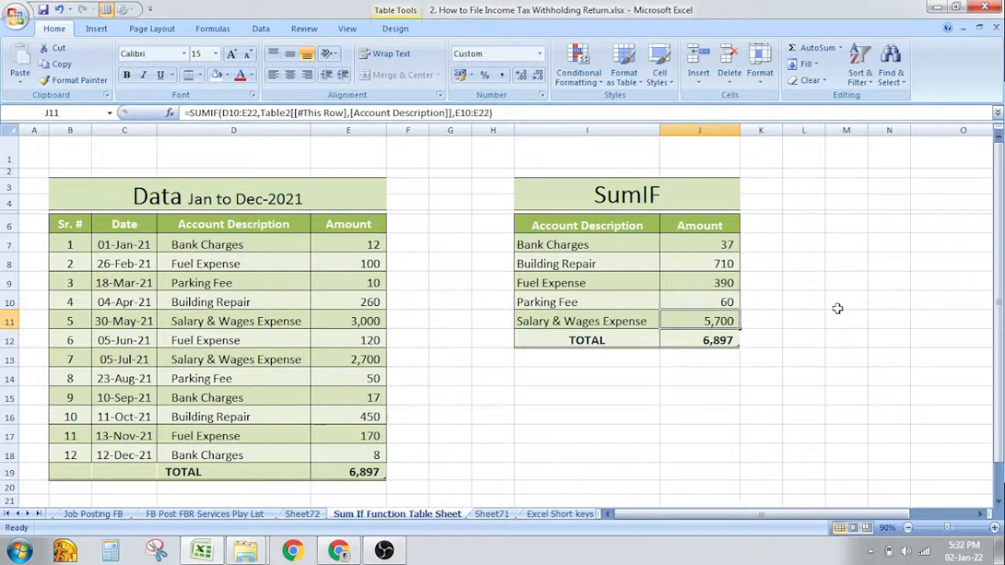
key(F2)
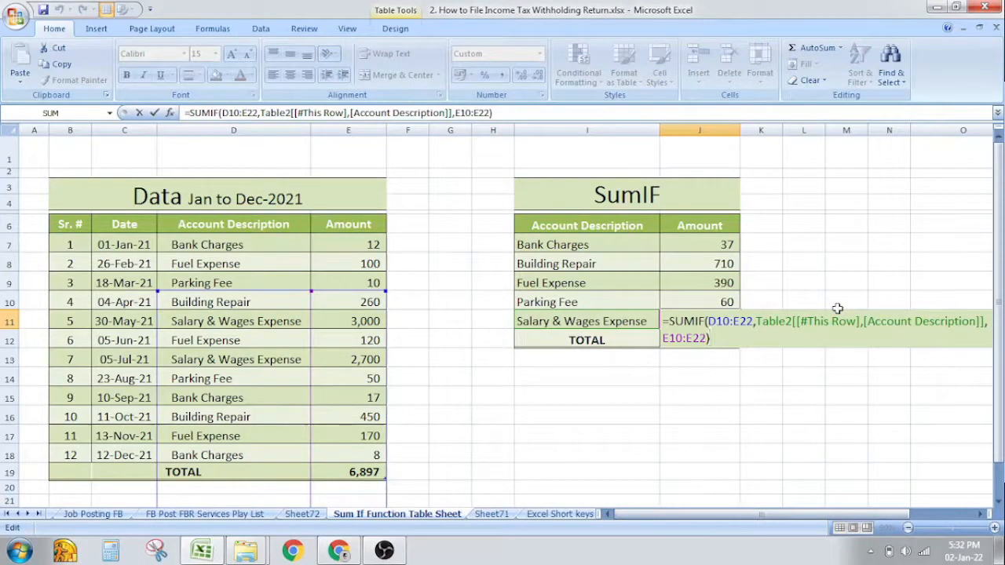
key(Return)
- Copy the Bank Charges SUMIF formula with its absolute ranges down to the Building Repair through Salary & Wages Expense amounts
key(Up)
key(Up)
key(Up)
key(Up)
- Check the absolute ranges in the copied SUMIF formulas from Building Repair downward and in the Bank Charges formula
key(F2)
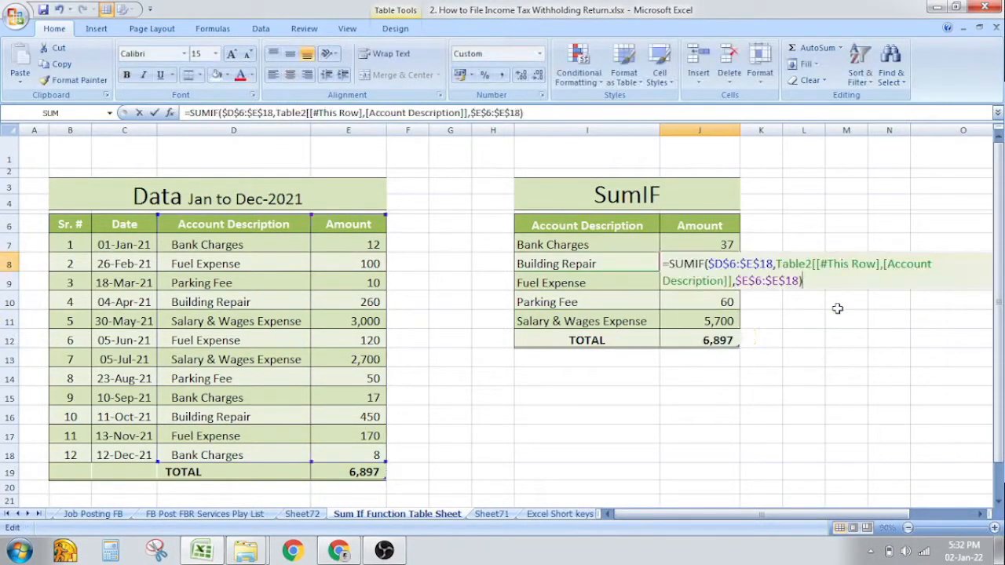
key(Return)
key(F2)
key(Return)
key(F2)
key(Return)
key(F2)
key(Return)
key(F2)
key(Return)
key(Up)
key(Up)
key(Up)
key(Up)
key(F2)
key(Return)
key(Up)
key(Up)
key(Up)
key(Up)
key(Down)
key(F2)
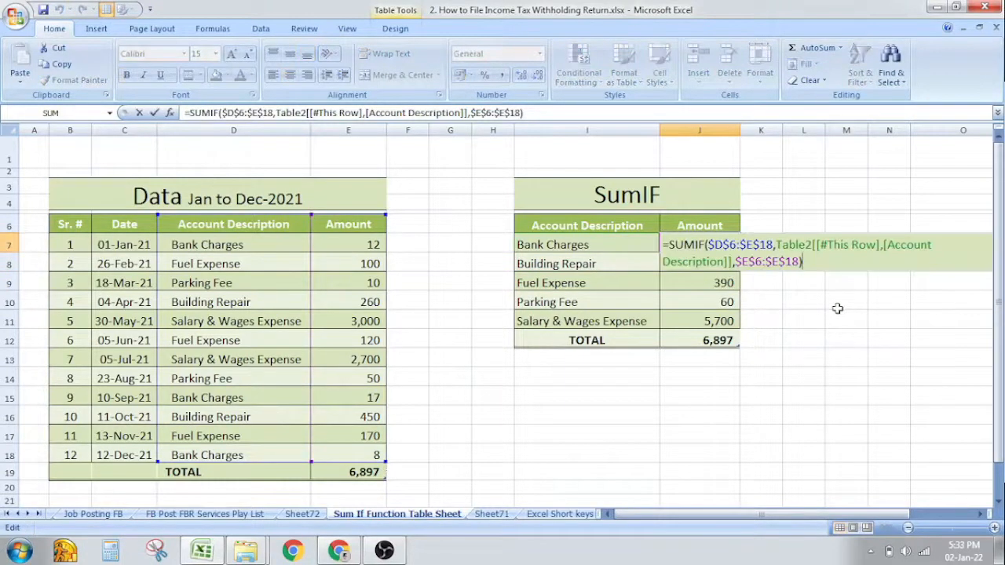
key(Return)
- Inspect the Salary & Wages Expense SUMIF formula and the summary table's TOTAL formula
key(Down)
key(Down)
key(Down)
key(Down)
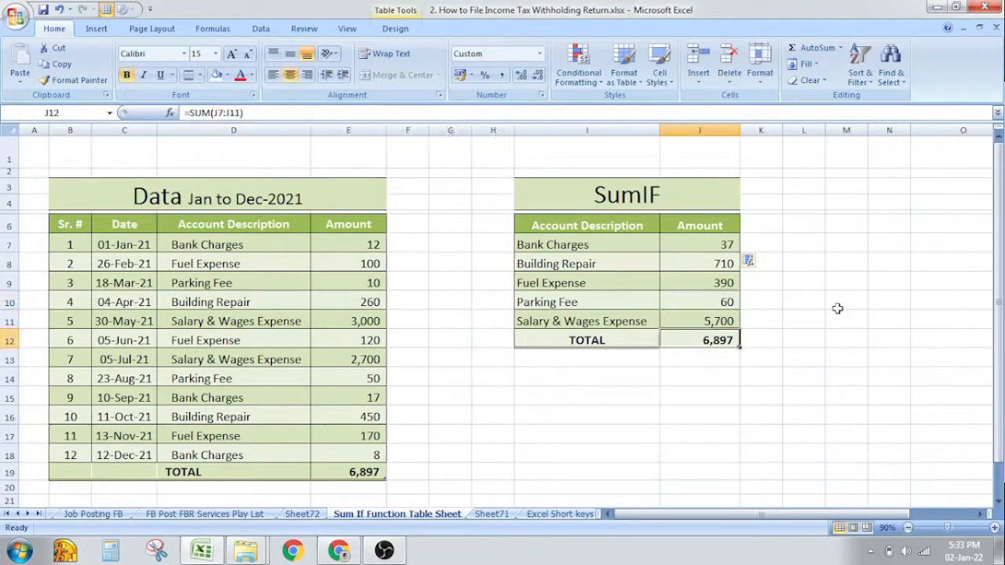
key(Up)
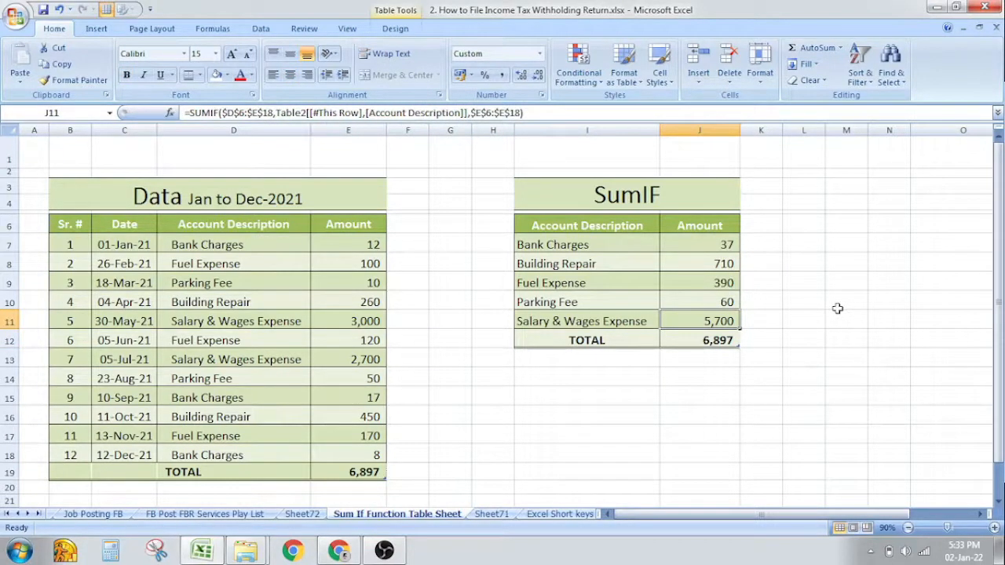
key(F2)
key(Return)
key(F2)
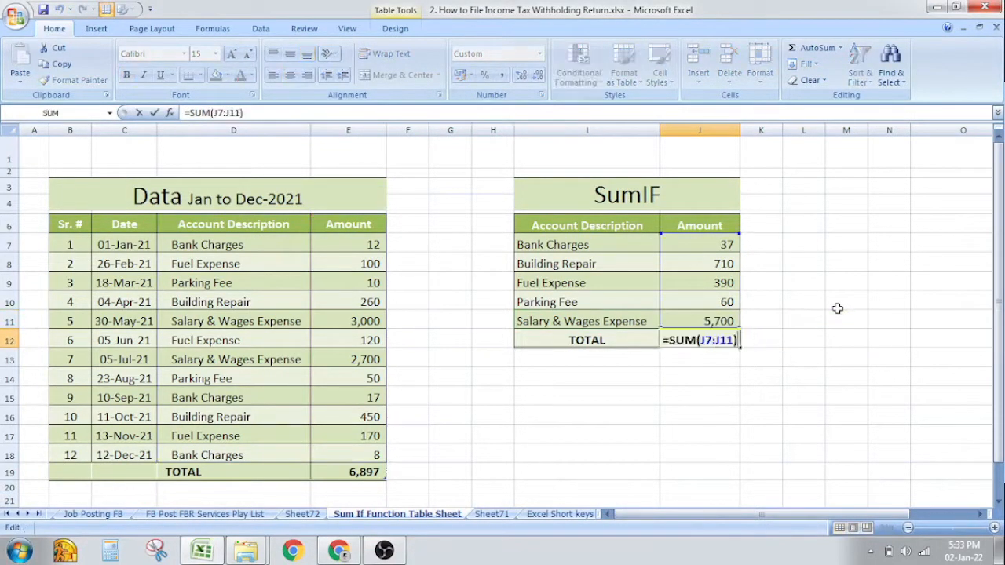
key(Return)
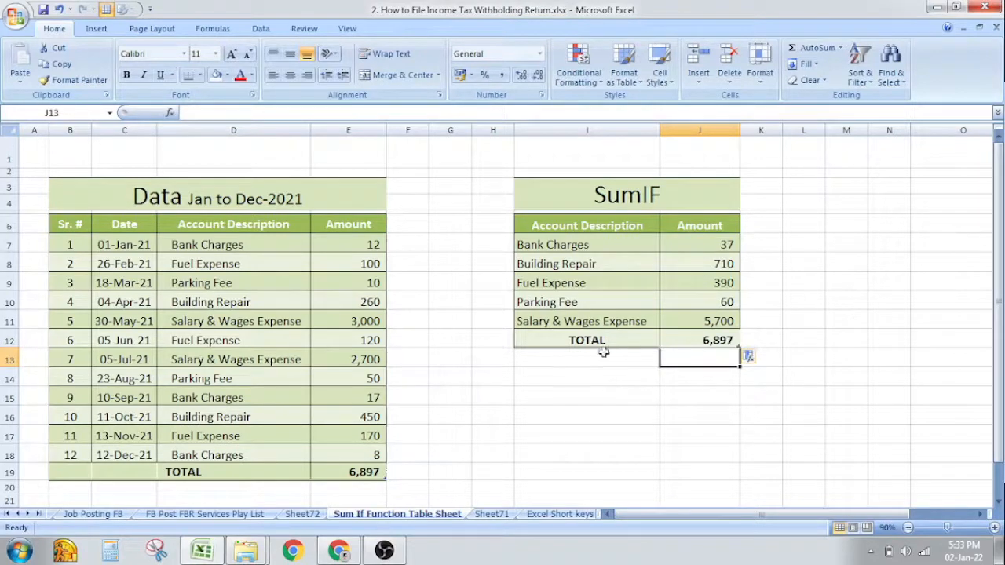
- Dismiss the color scheme prompt and check the sum of Bank Charges amounts E7, E15 and E18 against the summary table
click(596, 247)
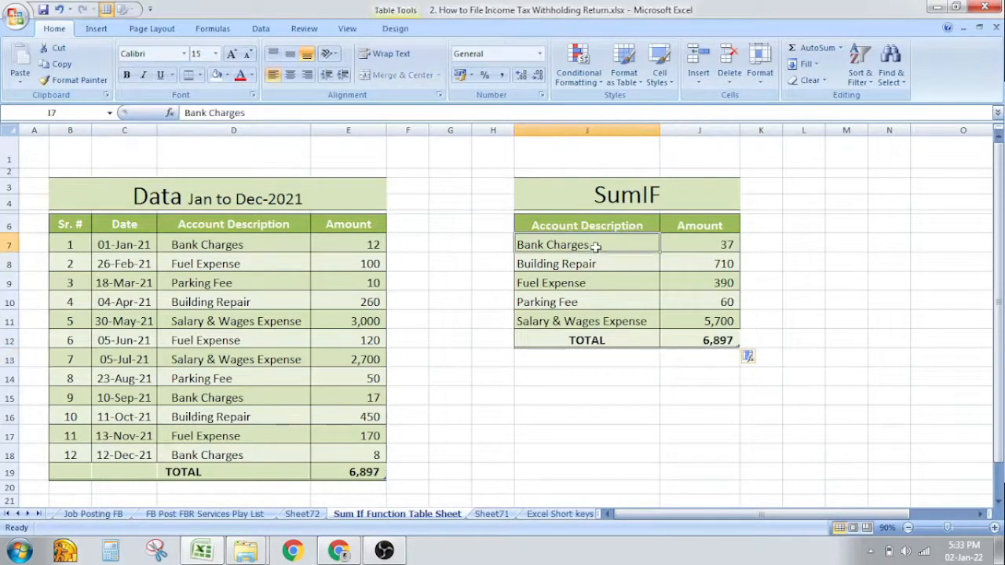
click(228, 244)
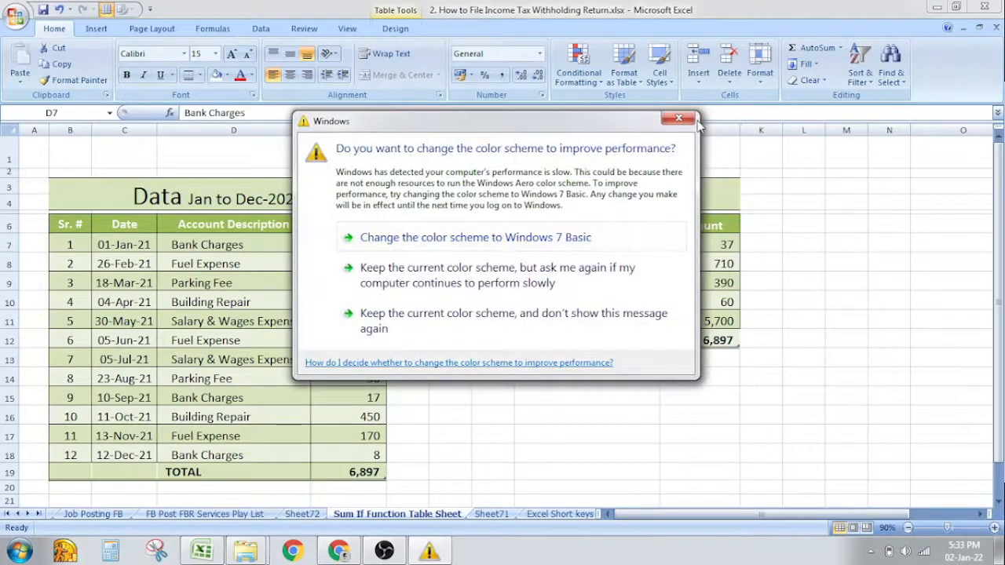
click(680, 119)
click(367, 244)
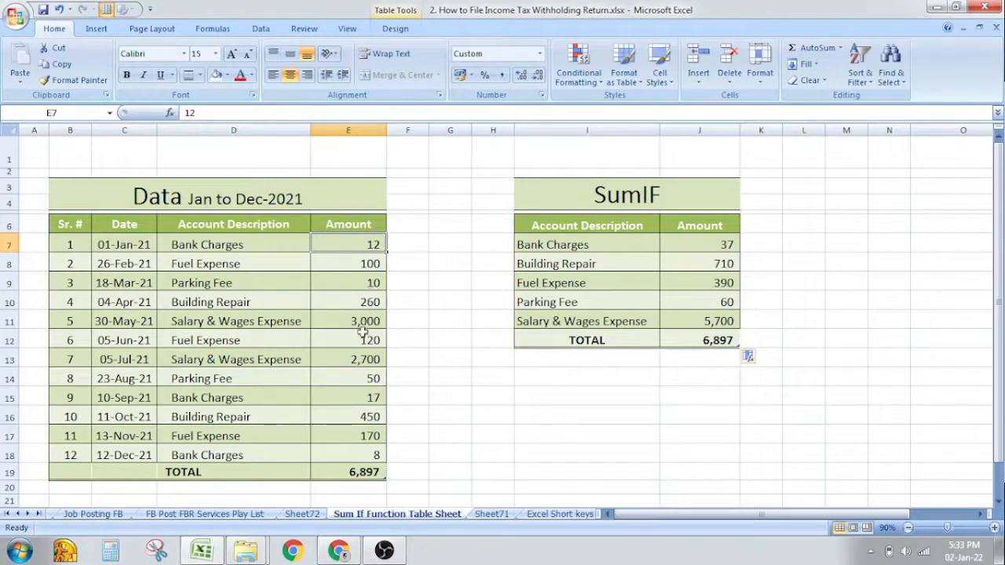
ctrl+click(360, 392)
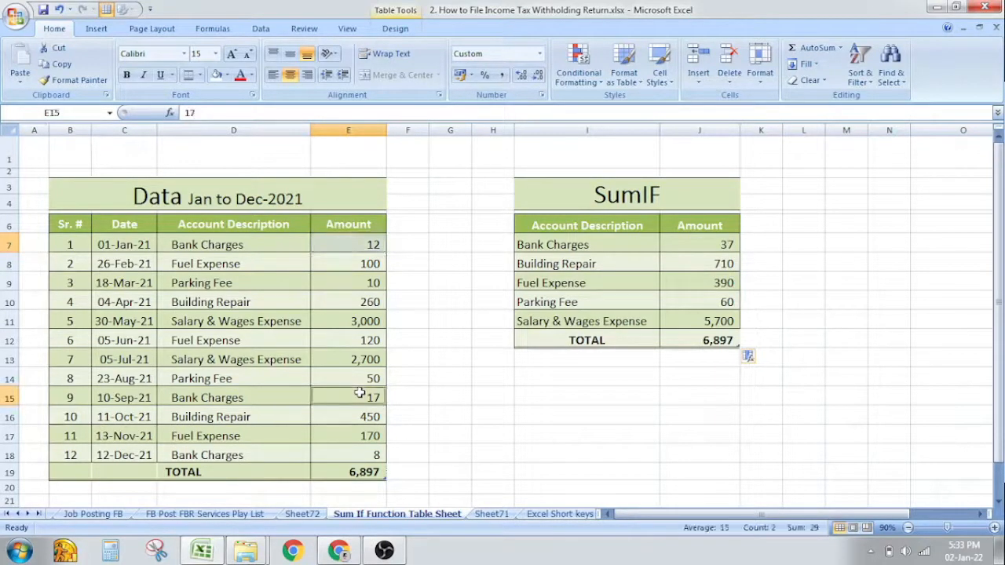
ctrl+click(357, 454)
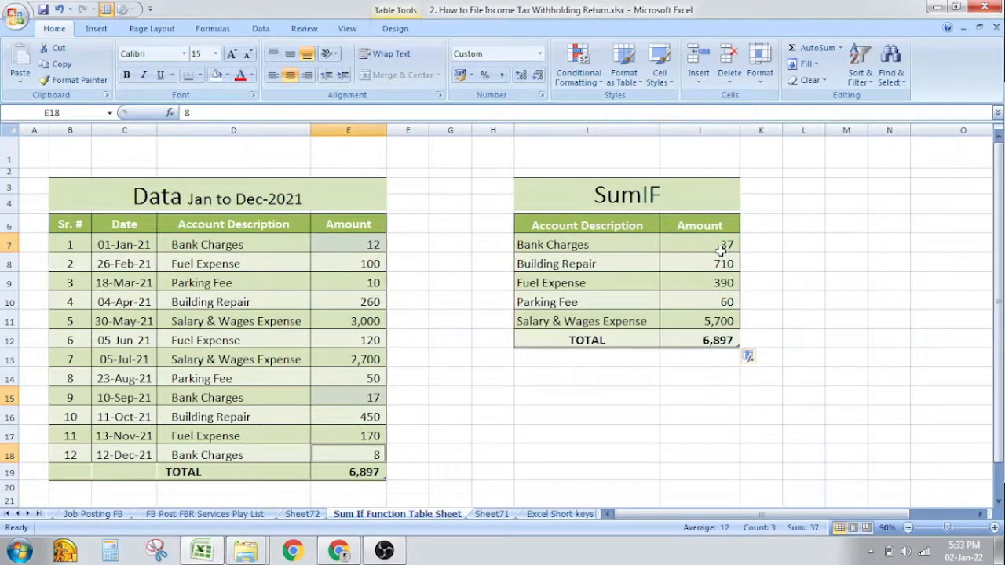
- Check the sum of Fuel Expense amounts E8, E12 and E17 against the Fuel Expense amount in the summary table
click(364, 264)
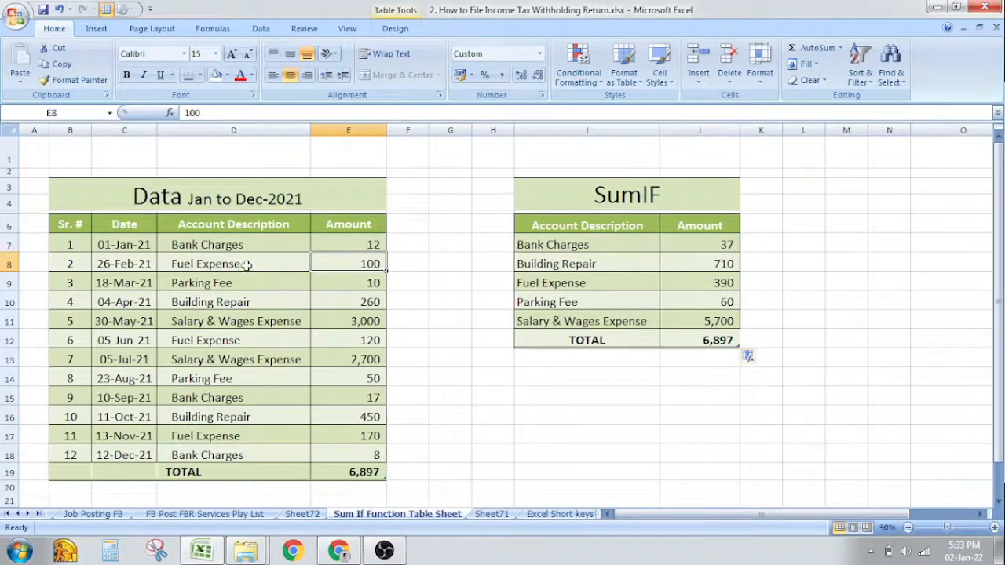
ctrl+click(351, 340)
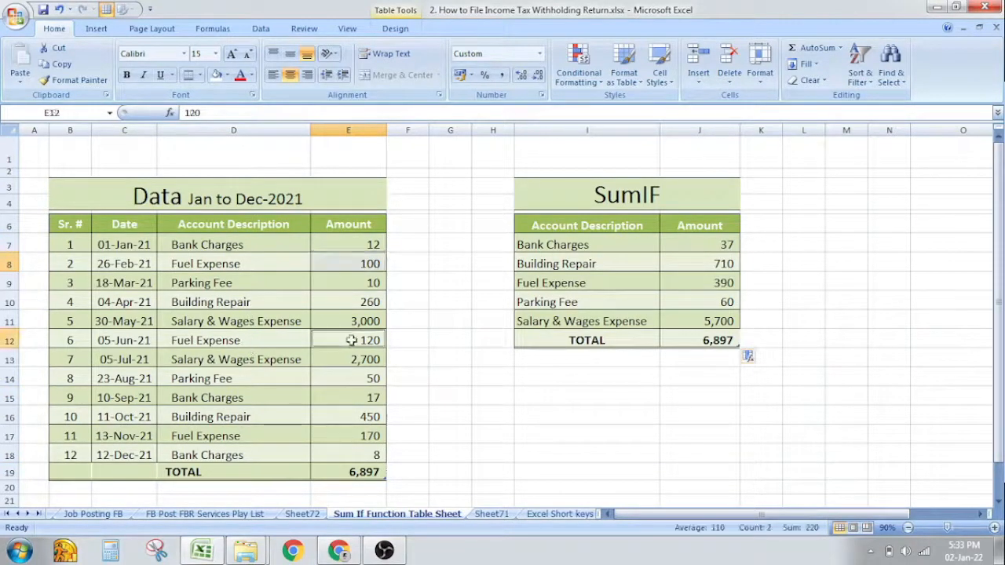
ctrl+click(347, 436)
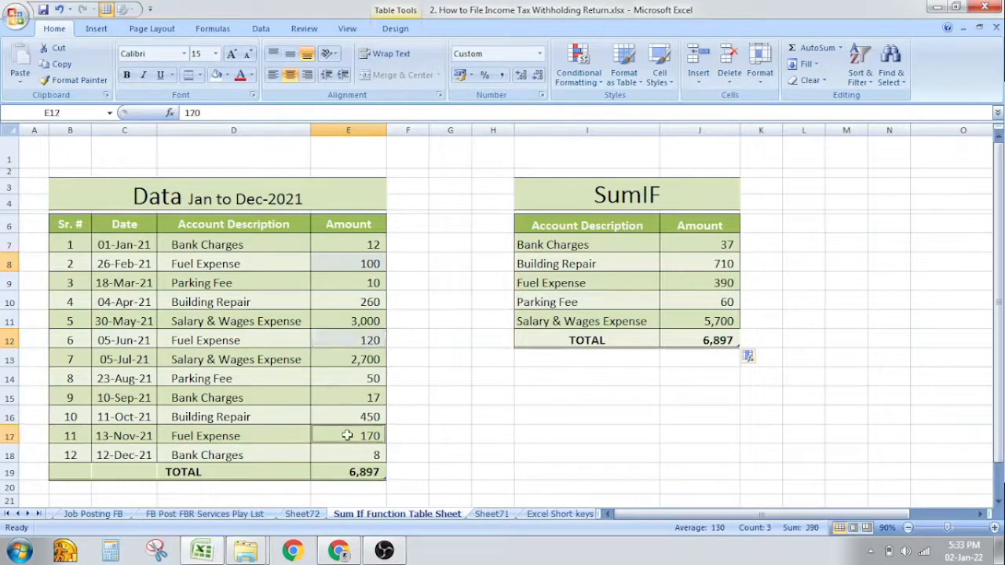
click(721, 285)
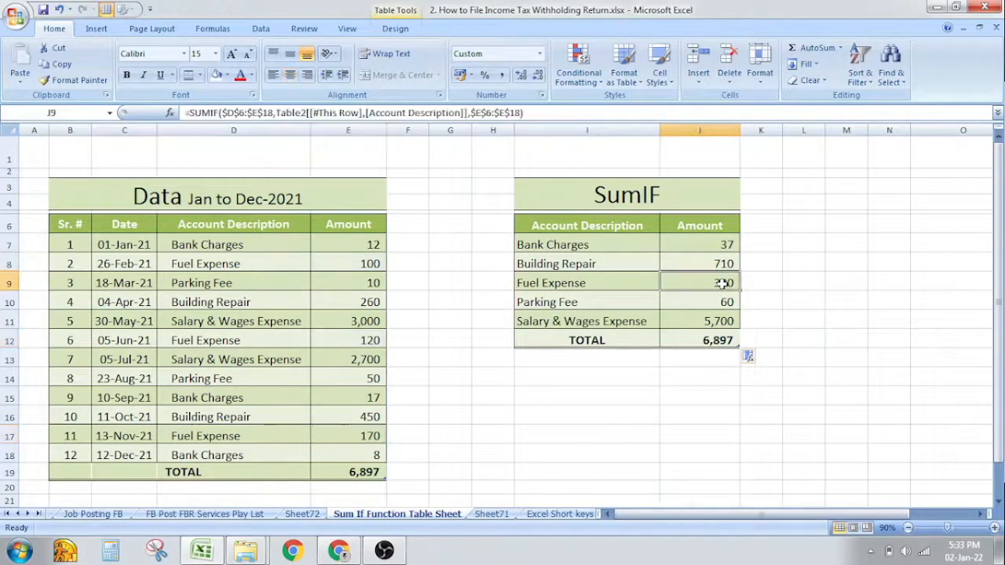
- Check the sum of Salary & Wages Expense amounts E11 and E13 against the corresponding summary amount
click(722, 320)
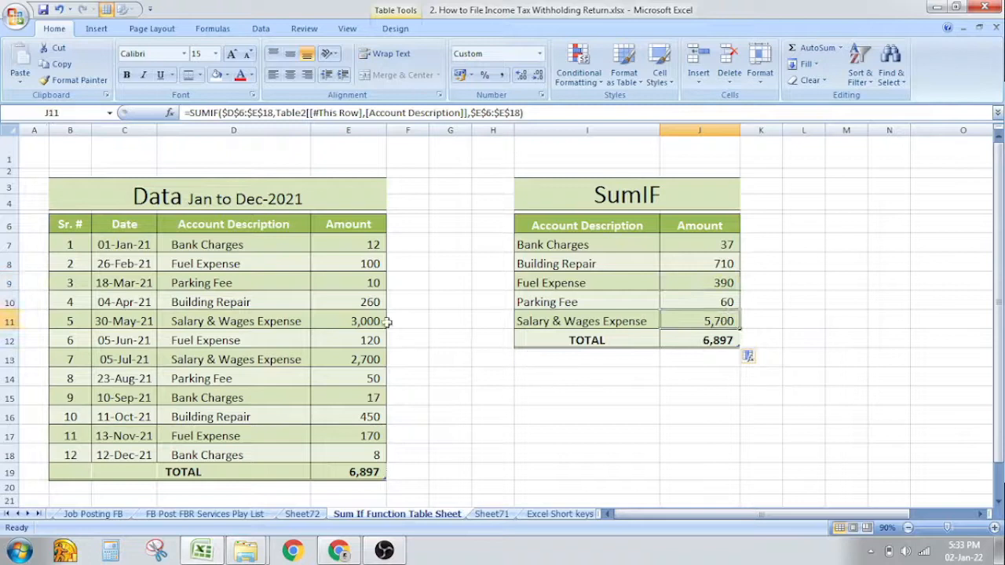
click(357, 323)
ctrl+click(365, 358)
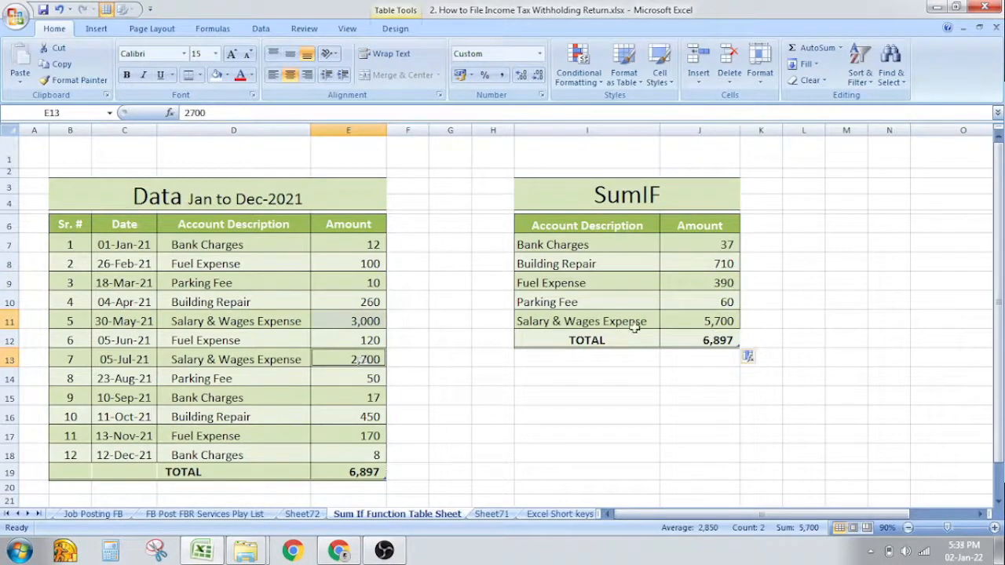
click(742, 377)
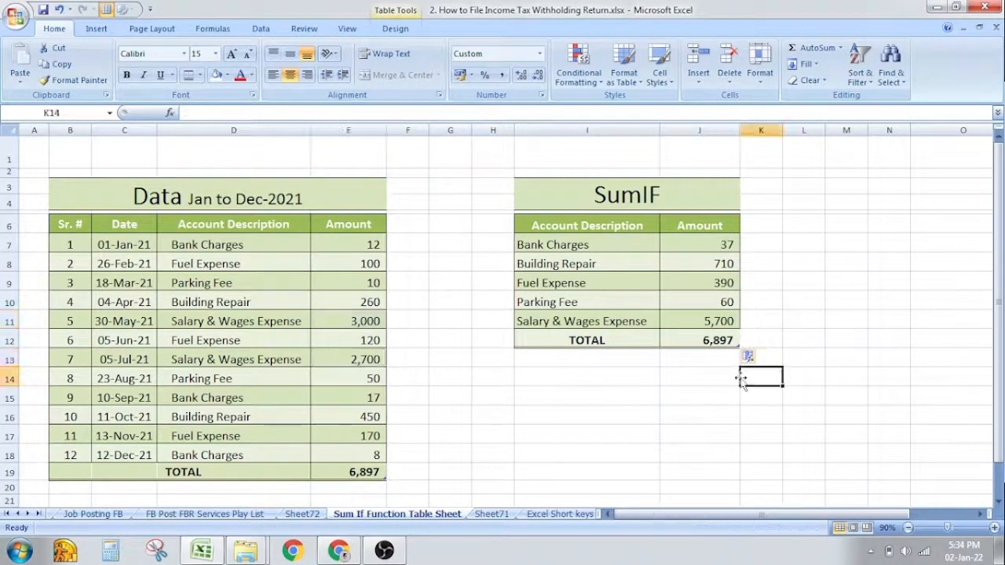
- Compare the data table's TOTAL in E19 with the summary table's TOTAL in J12
click(353, 473)
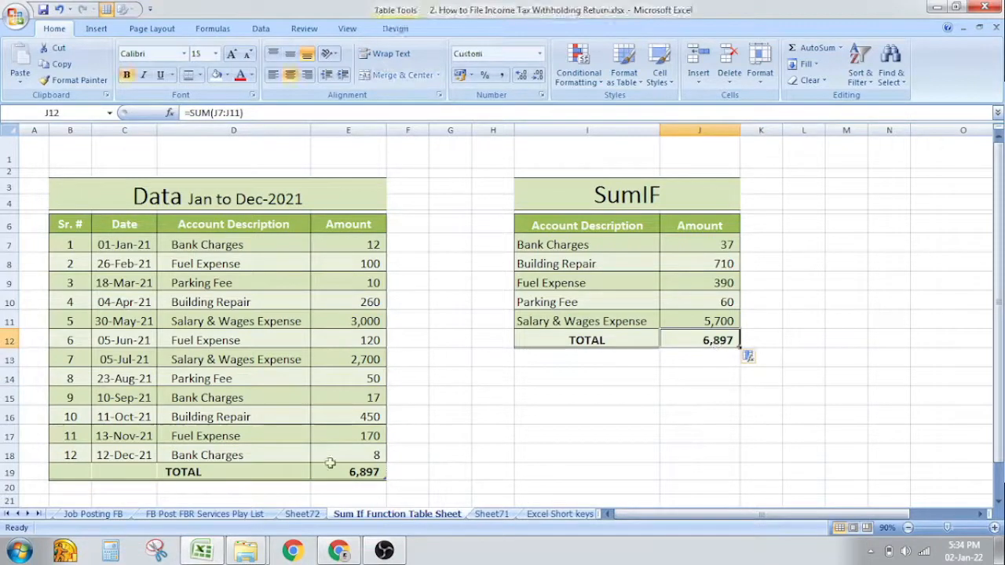
click(727, 340)
click(721, 393)
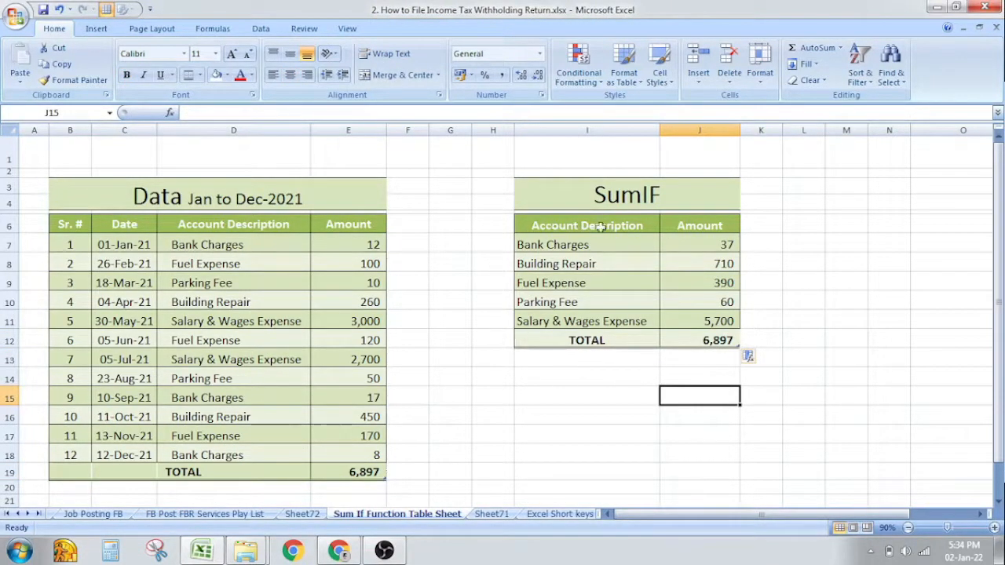
- Review the Bank Charges SUMIF formula in J7 and start a new formula in cell I16
click(713, 244)
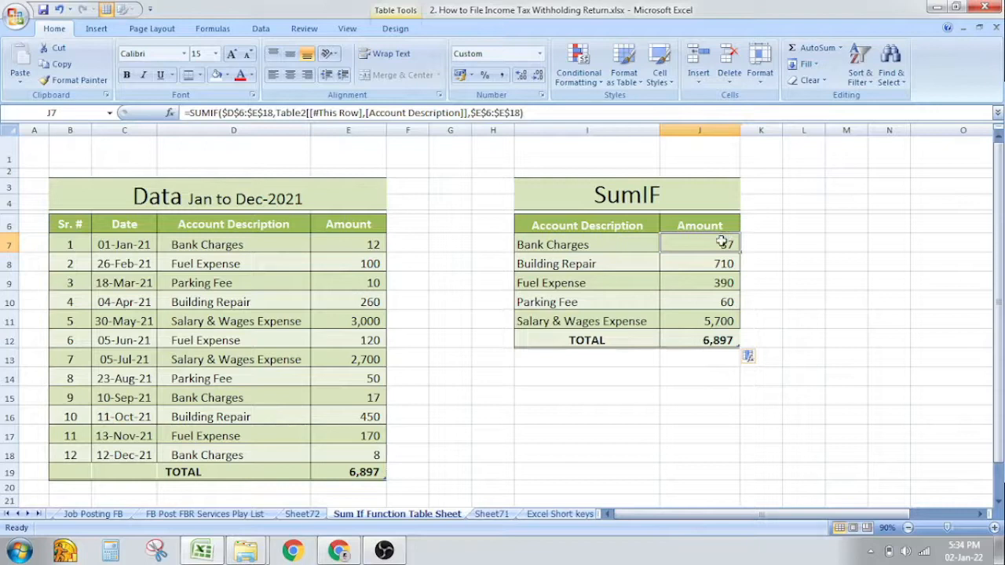
click(632, 414)
text(=)
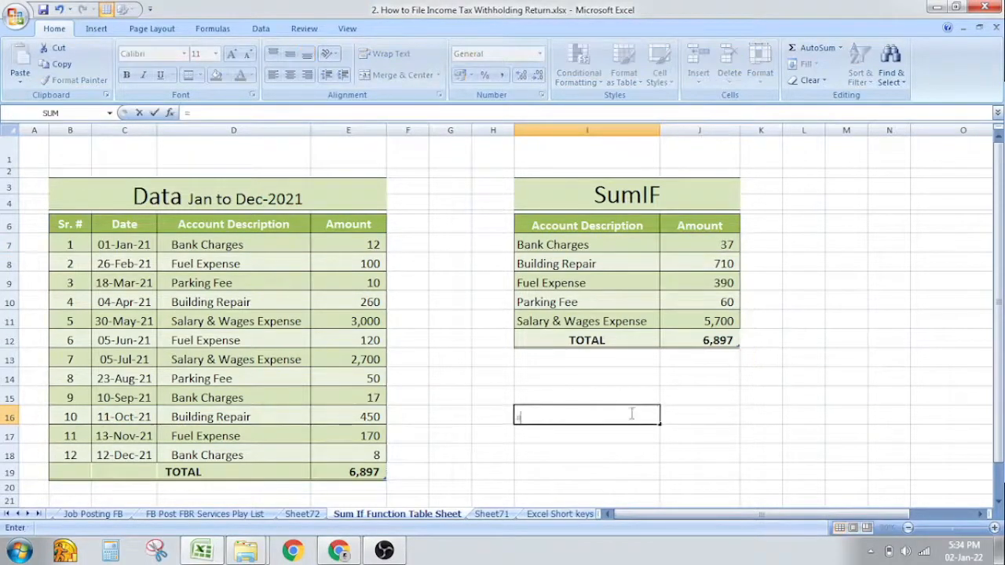